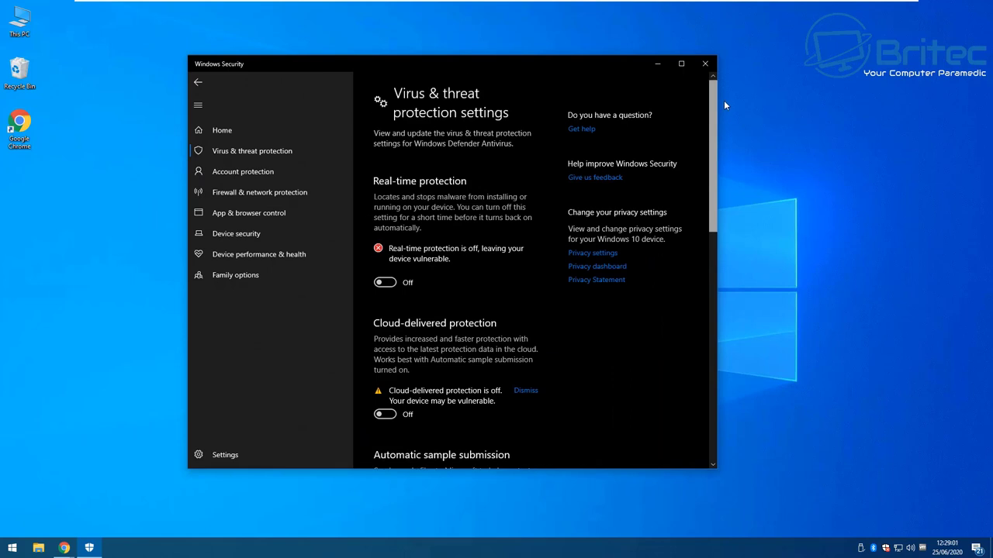
# Review the real-time protection, cloud-delivered protection and automatic sample submission settings in Windows Security
pyautogui.scroll(-3, 419, 291)
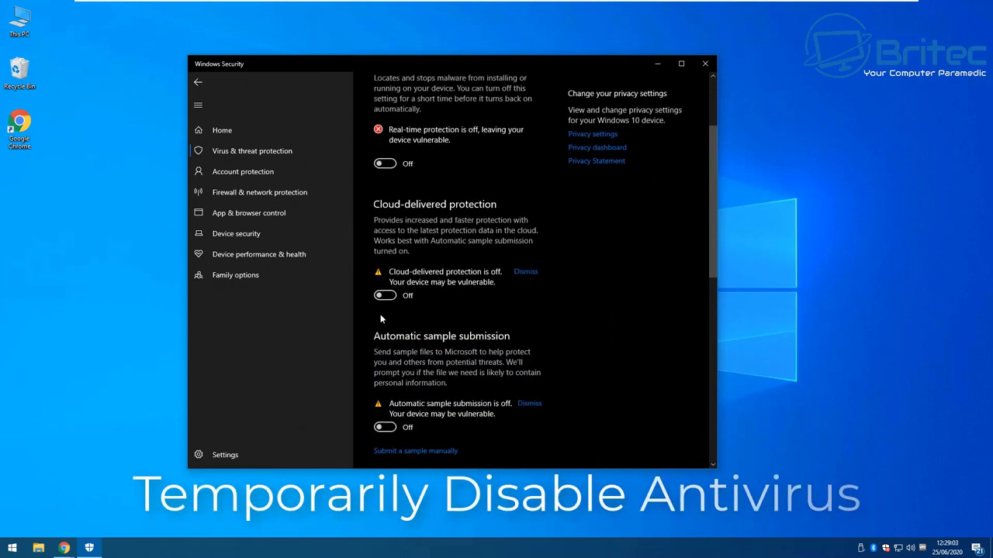
pyautogui.scroll(-5, 410, 304)
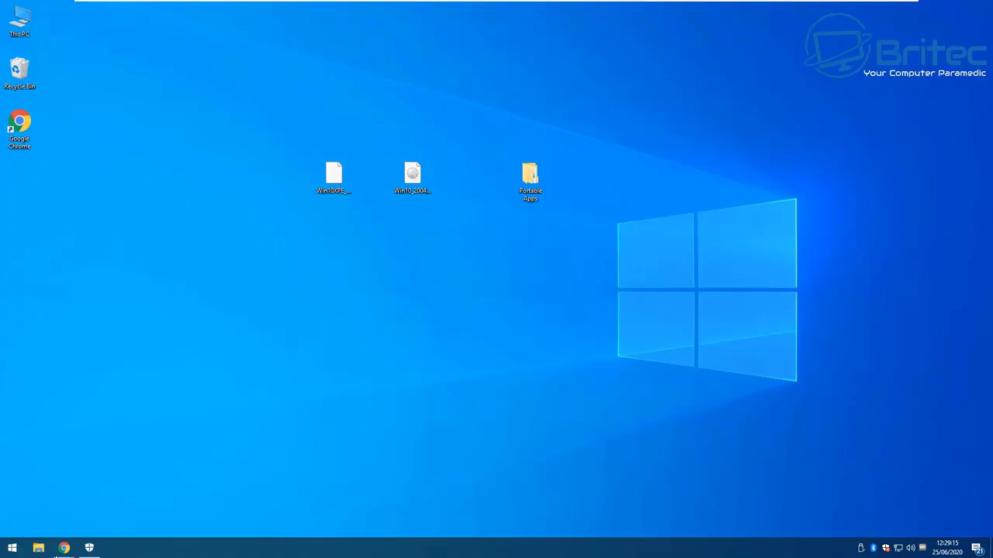
# Create a folder named Win10XPE in the root of Local Disk (C:)
pyautogui.click(42, 549)
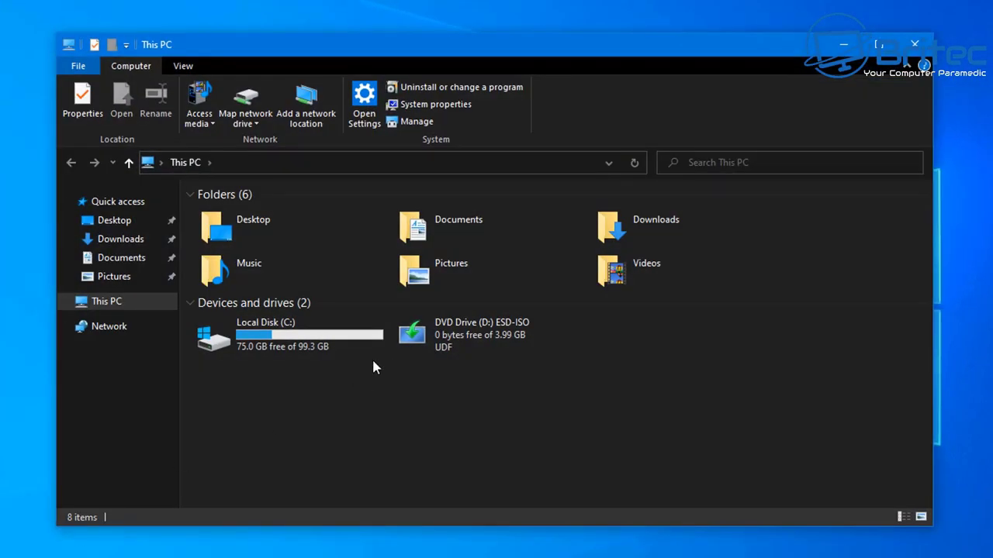
pyautogui.doubleClick(247, 340)
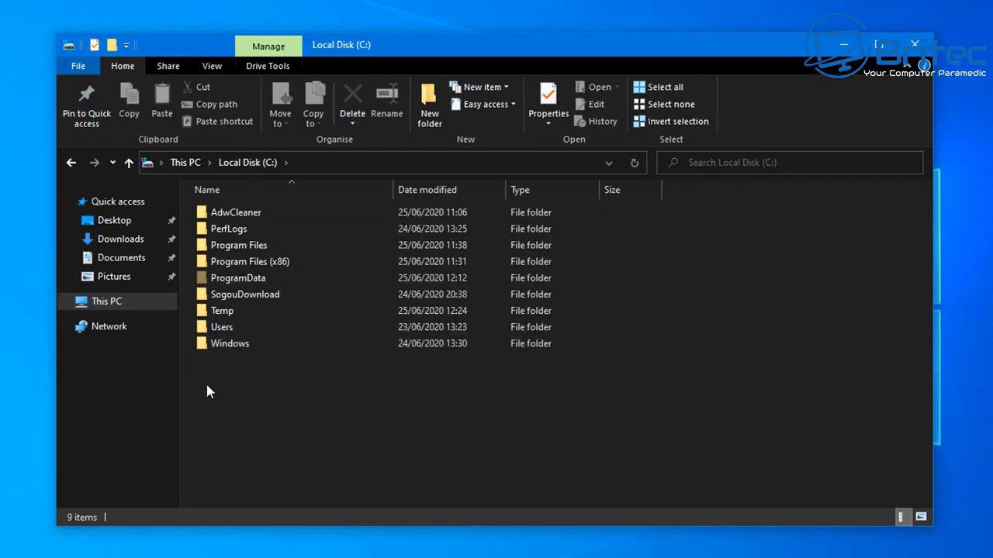
pyautogui.rightClick(207, 386)
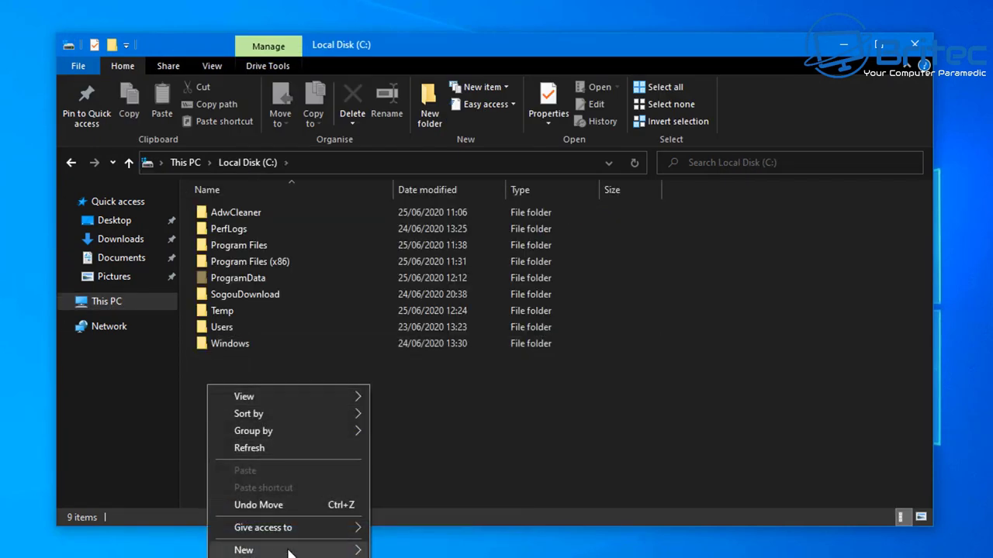
pyautogui.moveTo(332, 549)
pyautogui.click(401, 544)
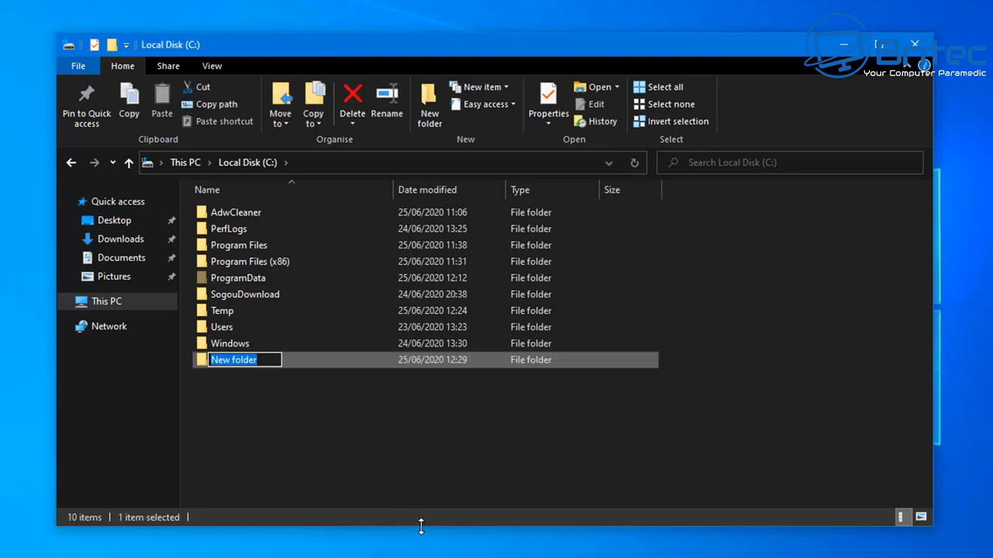
pyautogui.write('W')
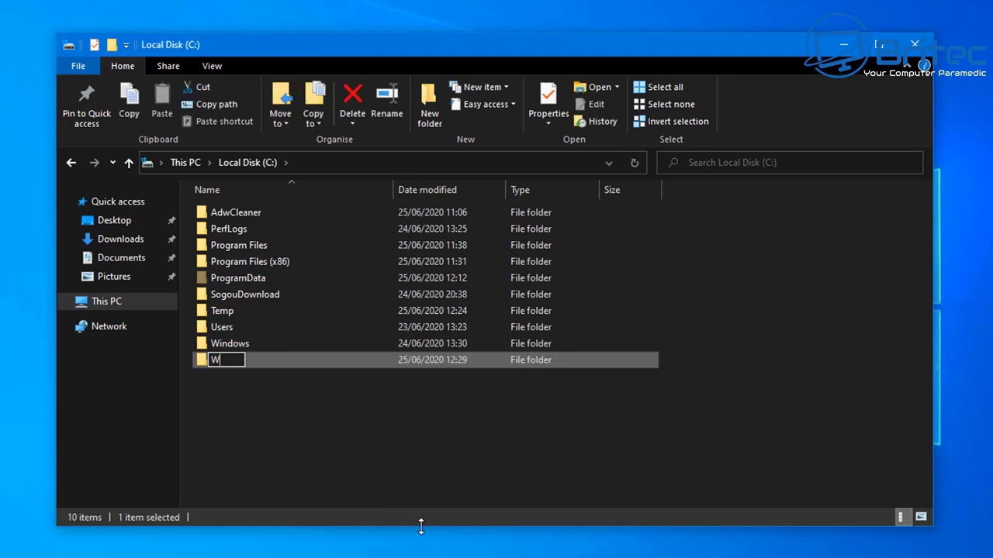
pyautogui.write('in10XPE')
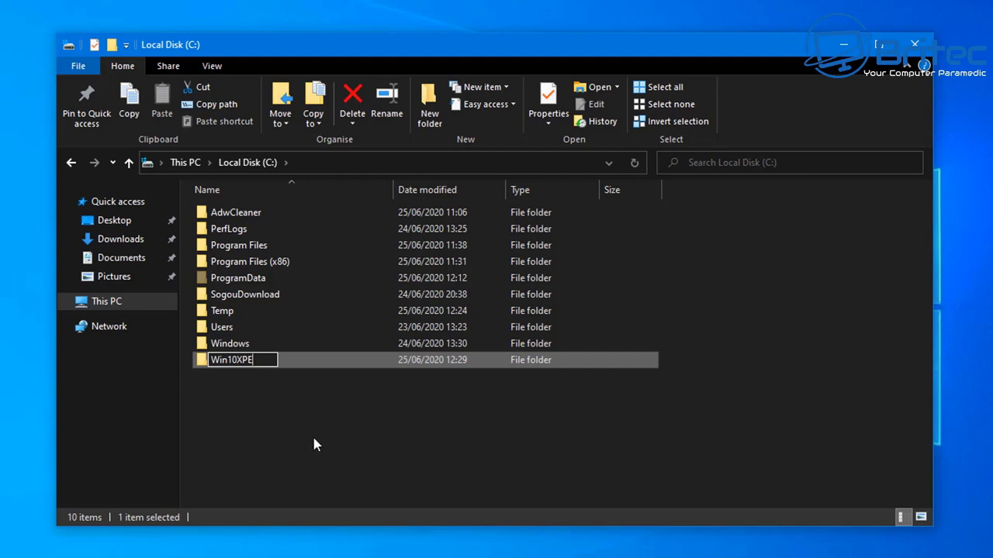
pyautogui.click(250, 429)
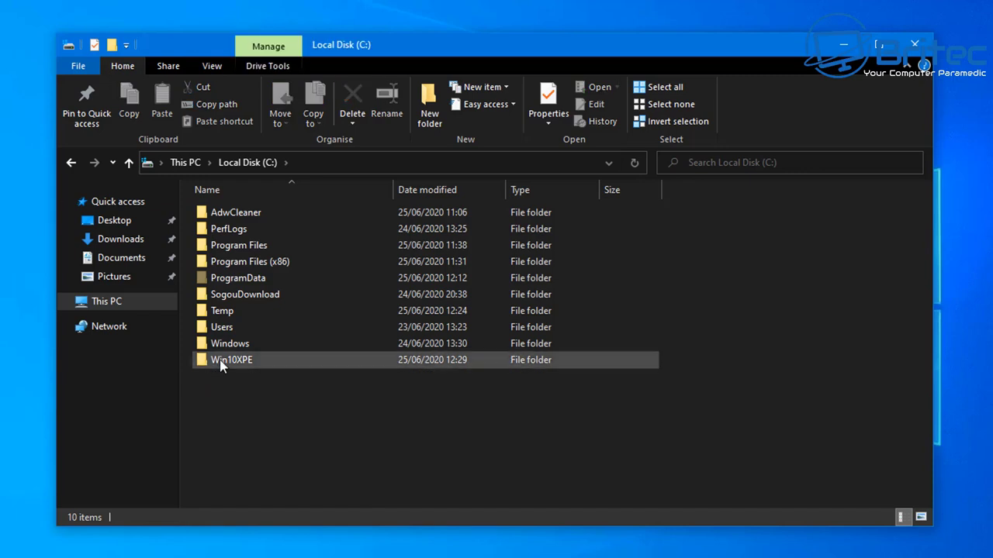
pyautogui.doubleClick(223, 364)
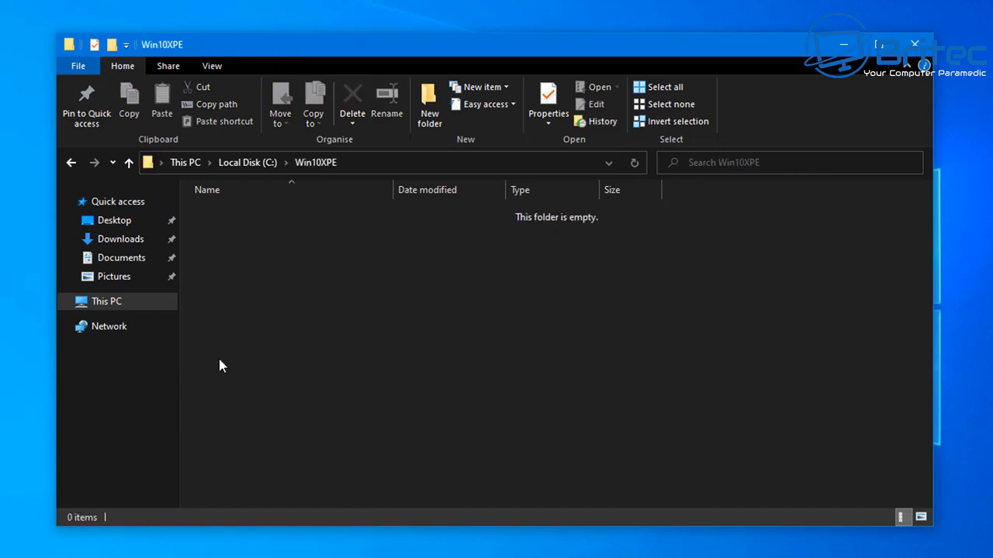
pyautogui.click(70, 164)
# Create a second folder named Win10 in the root of Local Disk (C:) and close the File Explorer window
pyautogui.click(225, 396)
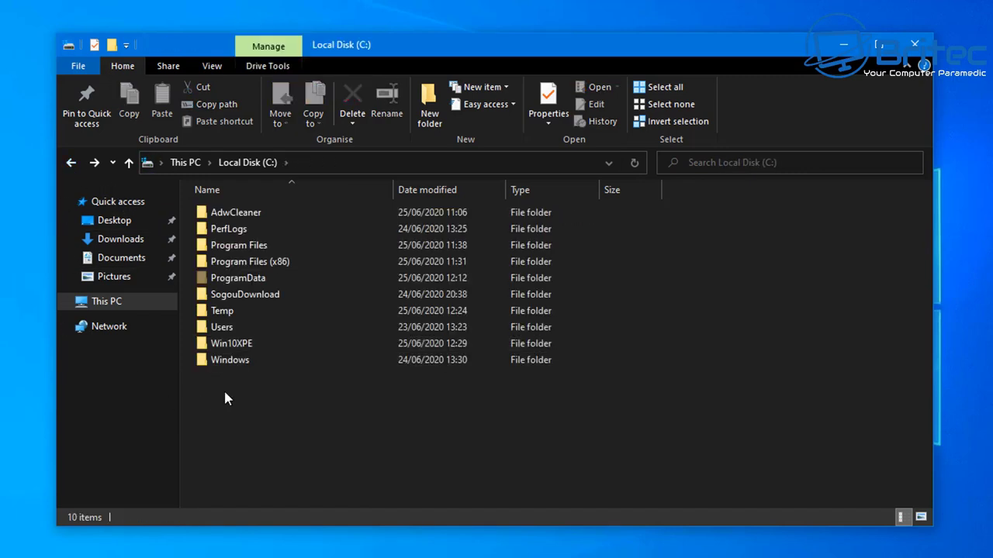
pyautogui.rightClick(225, 394)
pyautogui.moveTo(373, 556)
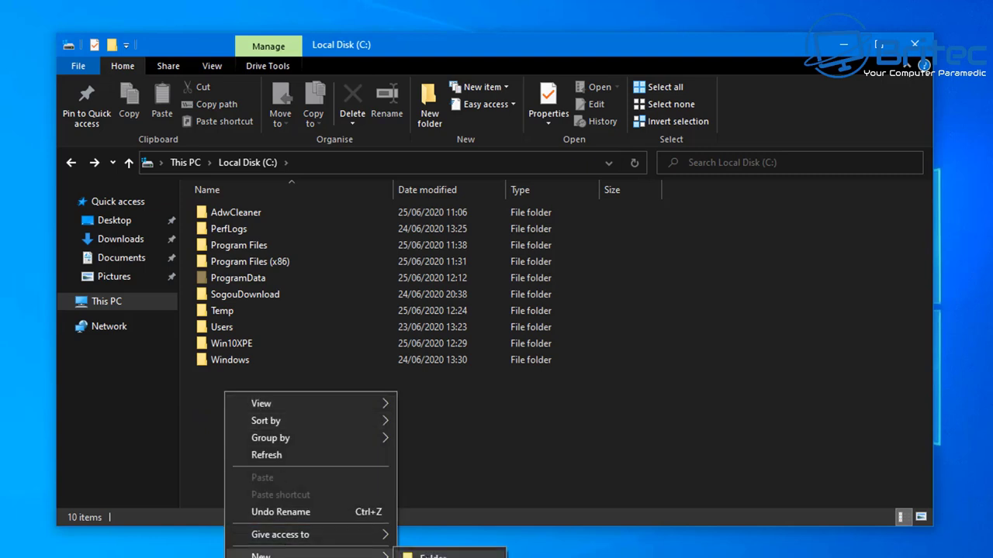
pyautogui.click(462, 557)
pyautogui.write('W')
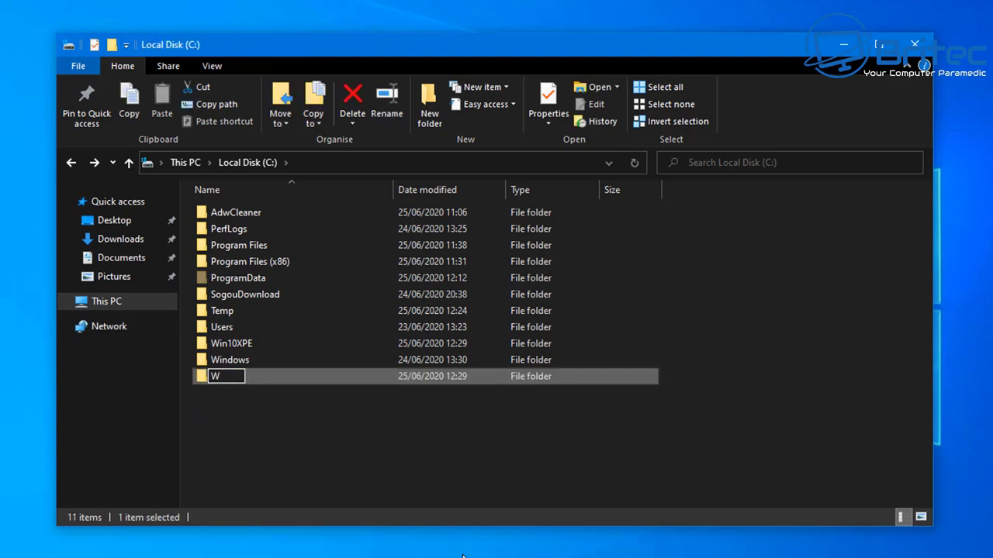
pyautogui.write('in10')
pyautogui.click(294, 470)
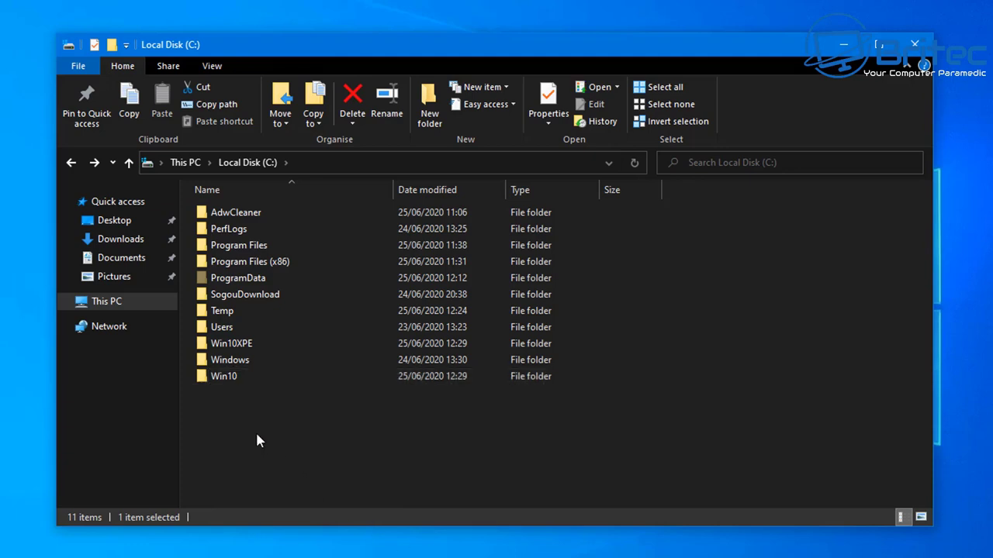
pyautogui.click(915, 44)
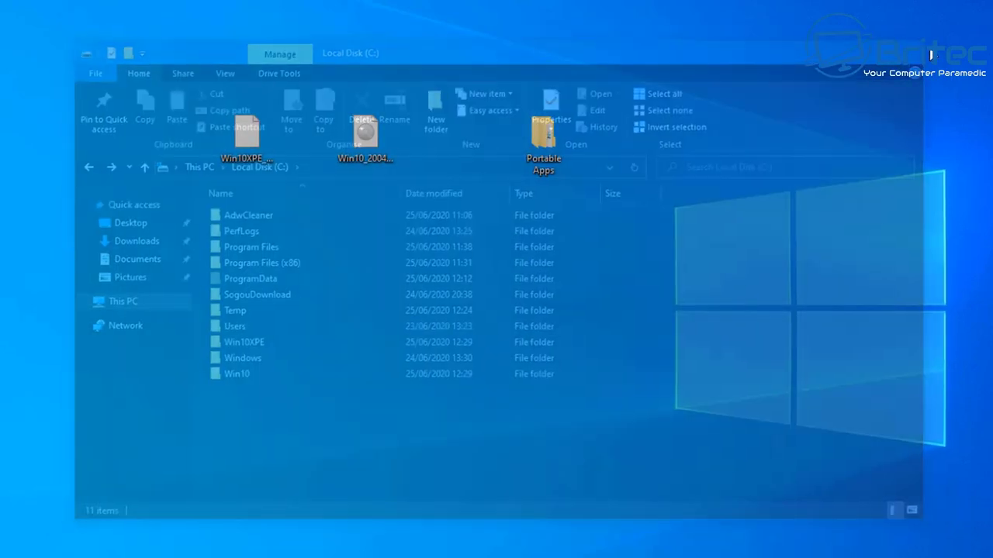
# Extract the Win10XPE_2019-12-18.7z archive on the desktop into C:\Win10XPE with 7-Zip, keeping the Win10XPE_2019-12-18 subfolder
pyautogui.click(394, 196)
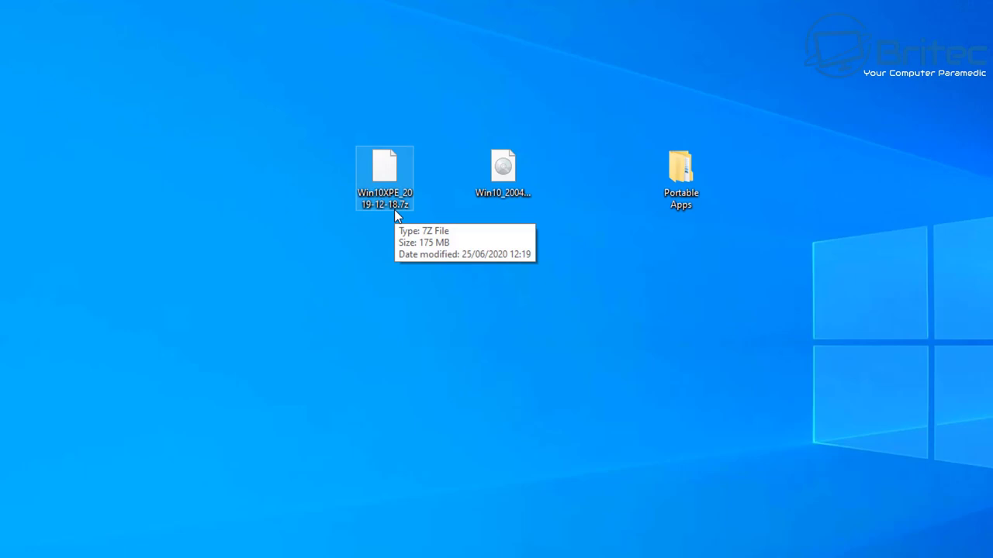
pyautogui.rightClick(385, 166)
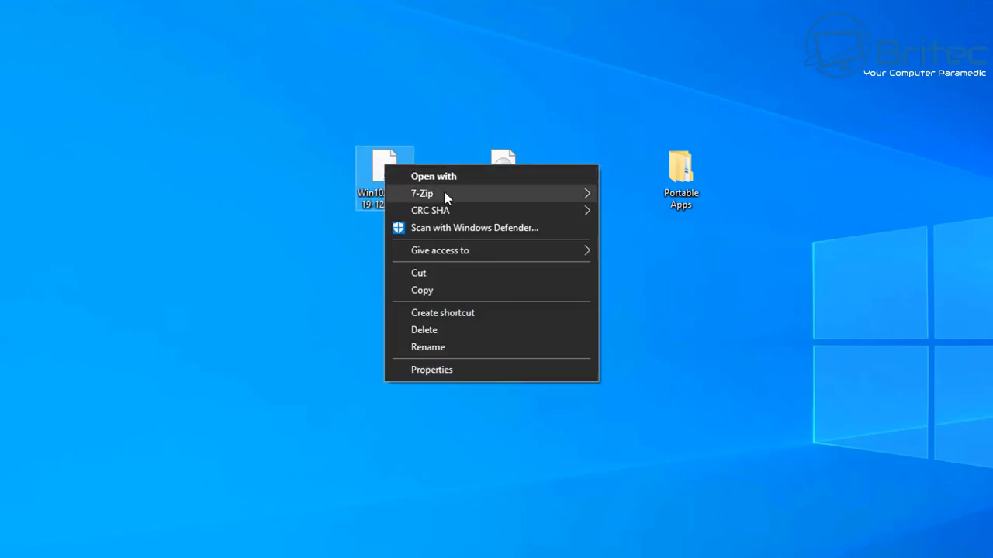
pyautogui.moveTo(447, 199)
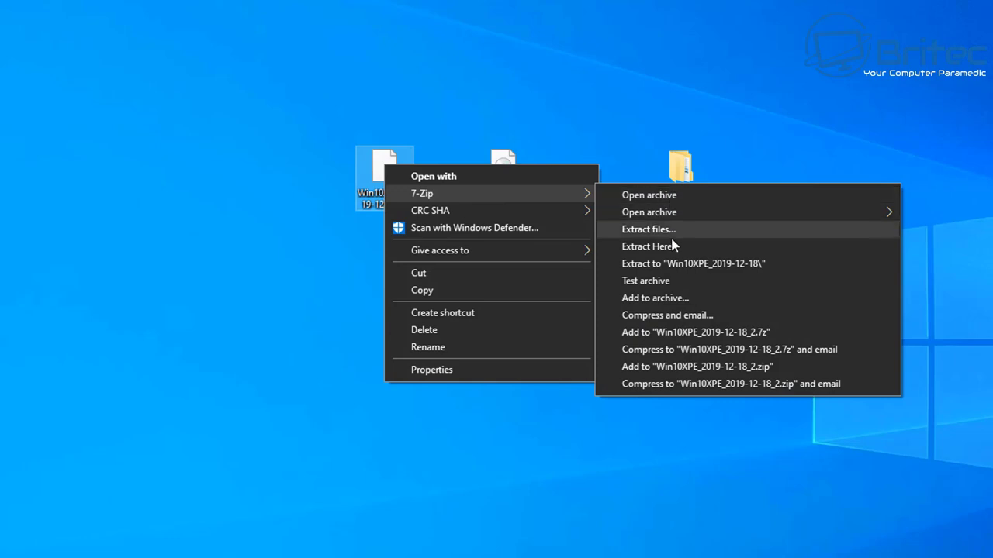
pyautogui.click(673, 230)
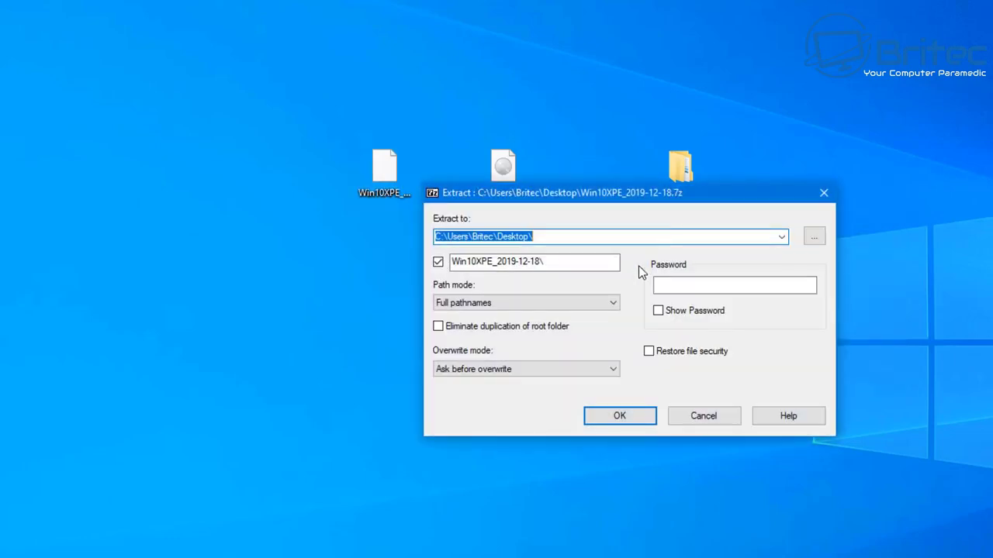
pyautogui.click(814, 236)
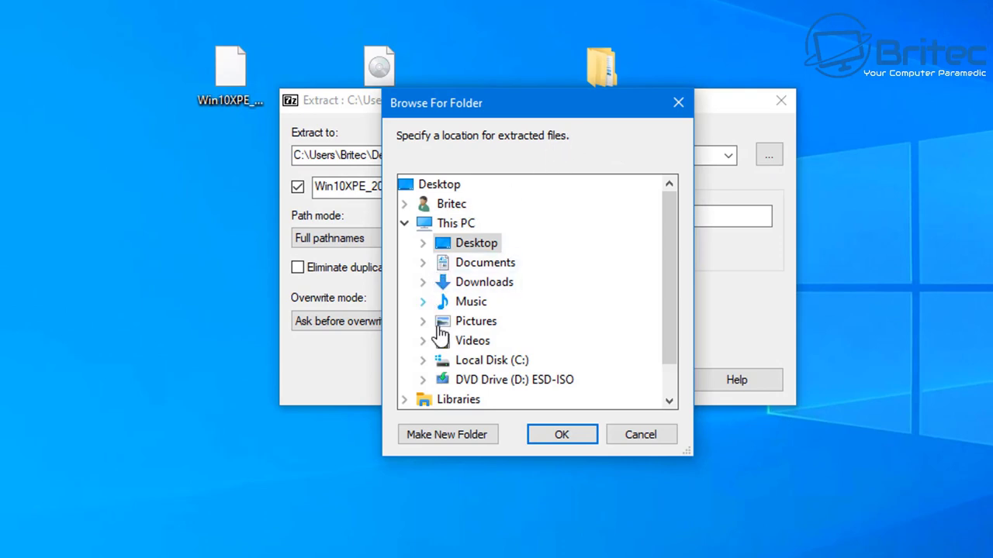
pyautogui.doubleClick(489, 360)
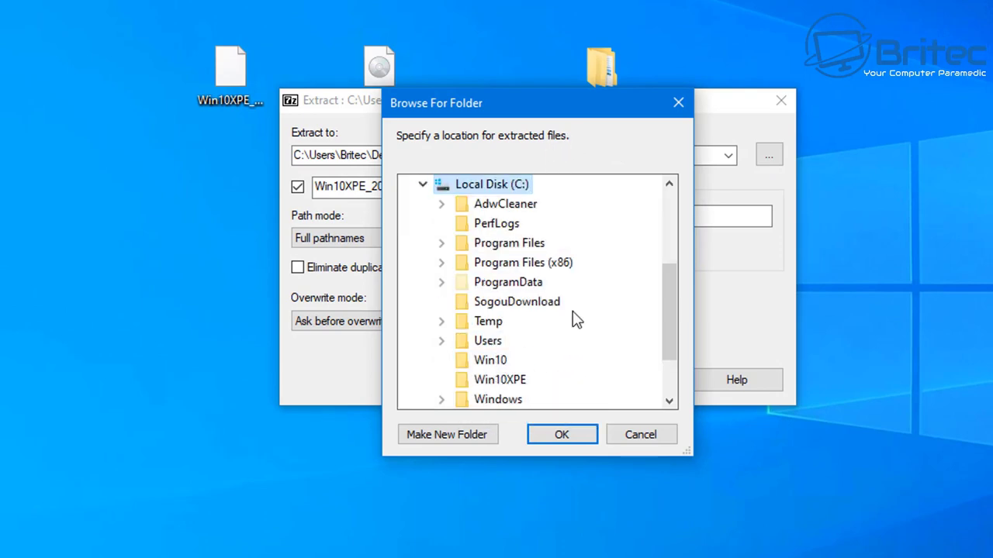
pyautogui.click(518, 389)
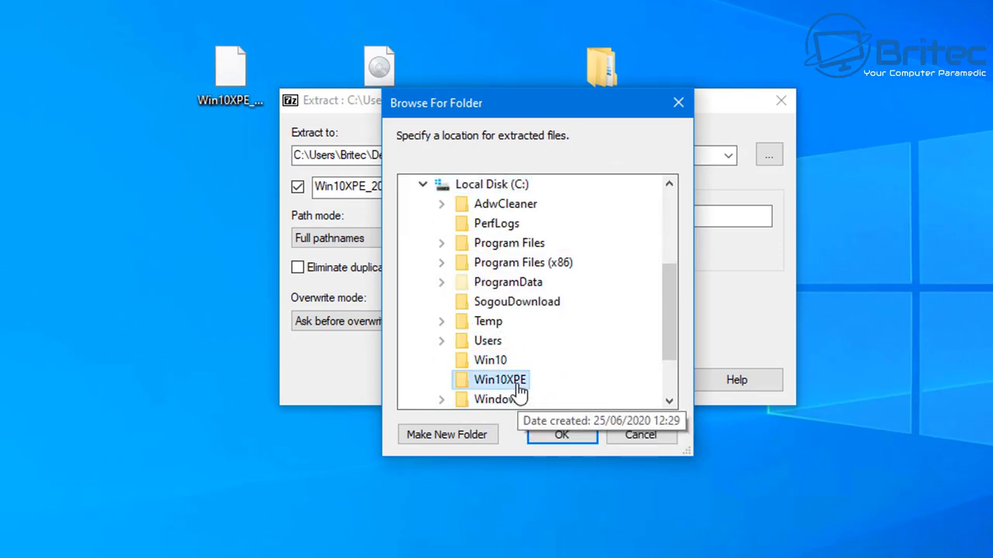
pyautogui.click(553, 437)
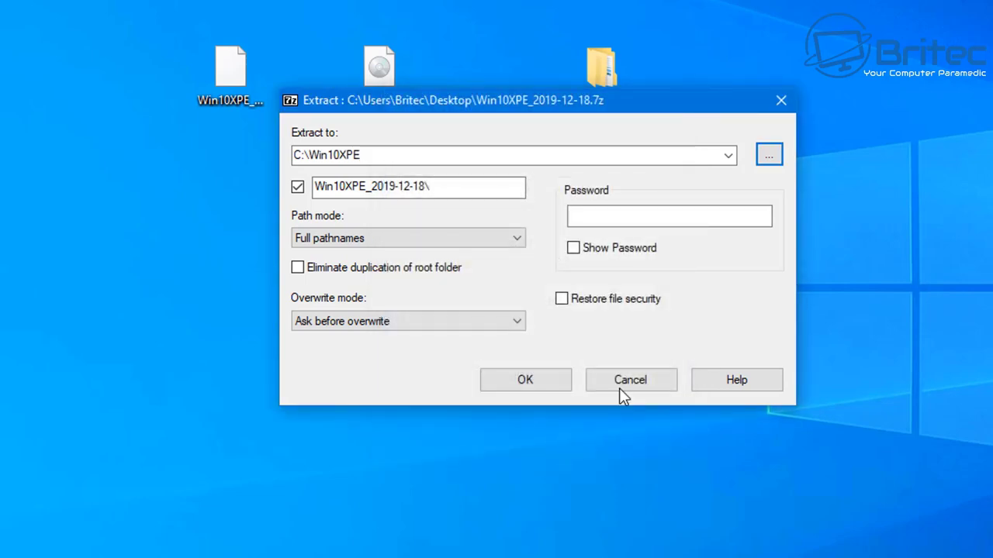
pyautogui.click(525, 381)
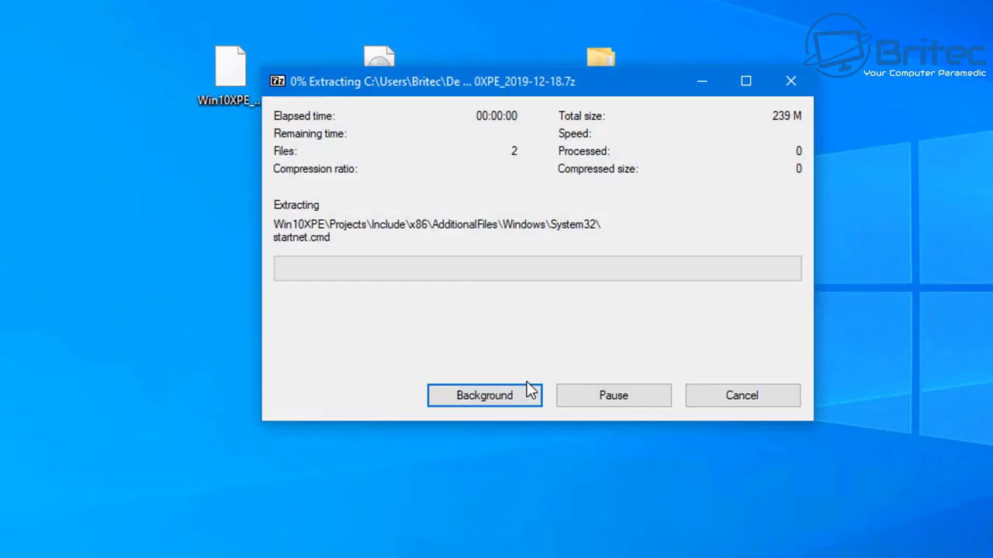
pyautogui.moveTo(564, 96); pyautogui.dragTo(535, 91)
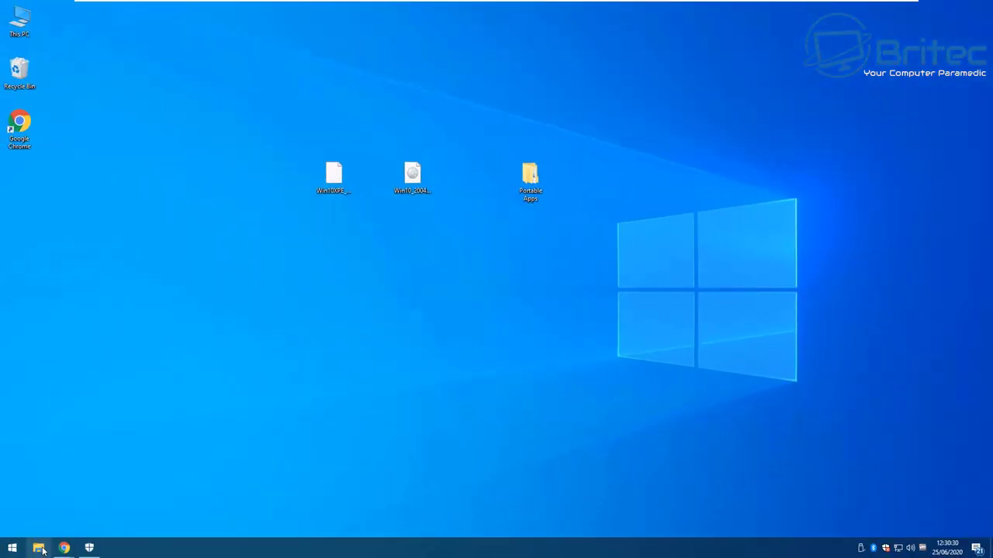
# Examine the extracted files in C:\Win10XPE\Win10XPE_2019-12-18\Win10XPE, and close the File Explorer window
pyautogui.click(40, 548)
pyautogui.doubleClick(369, 311)
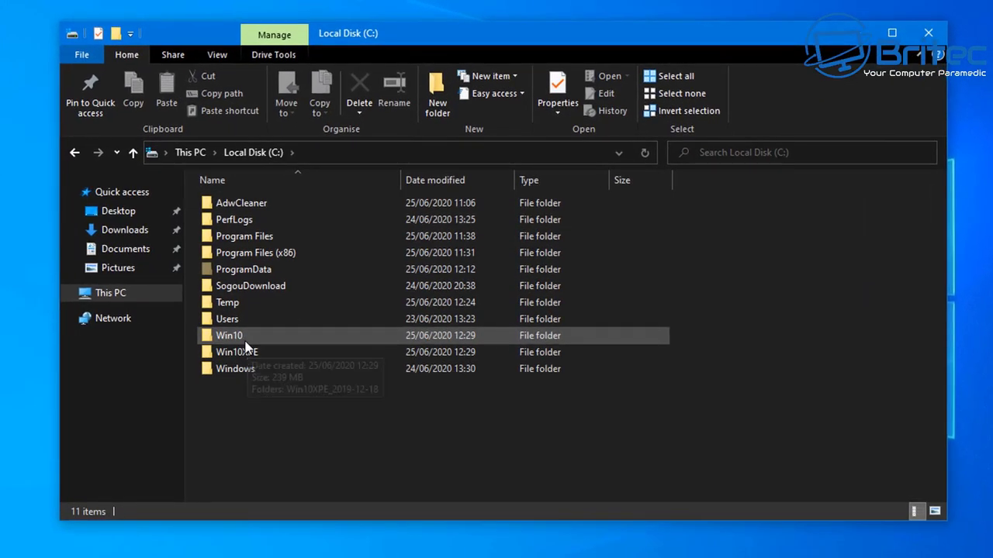
pyautogui.click(334, 326)
pyautogui.doubleClick(245, 354)
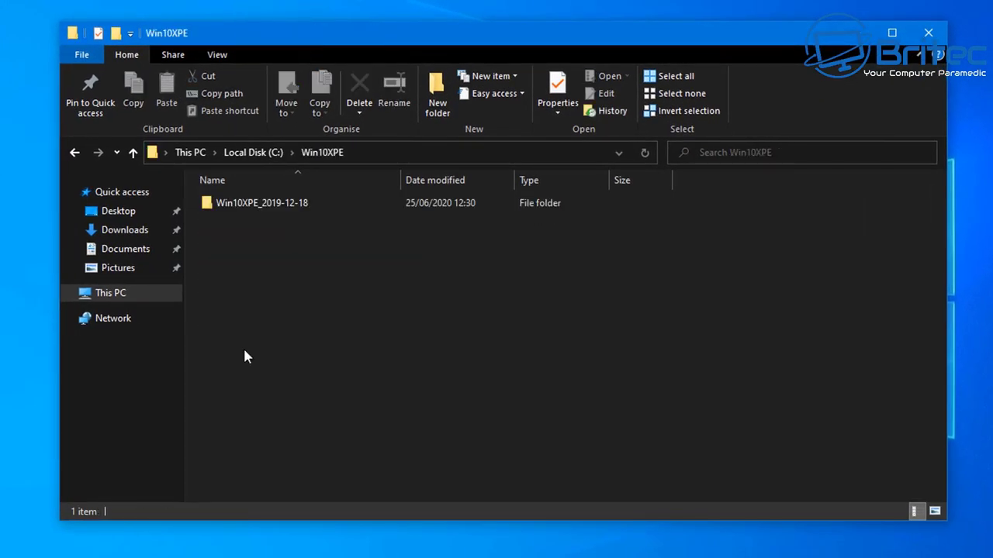
pyautogui.doubleClick(251, 205)
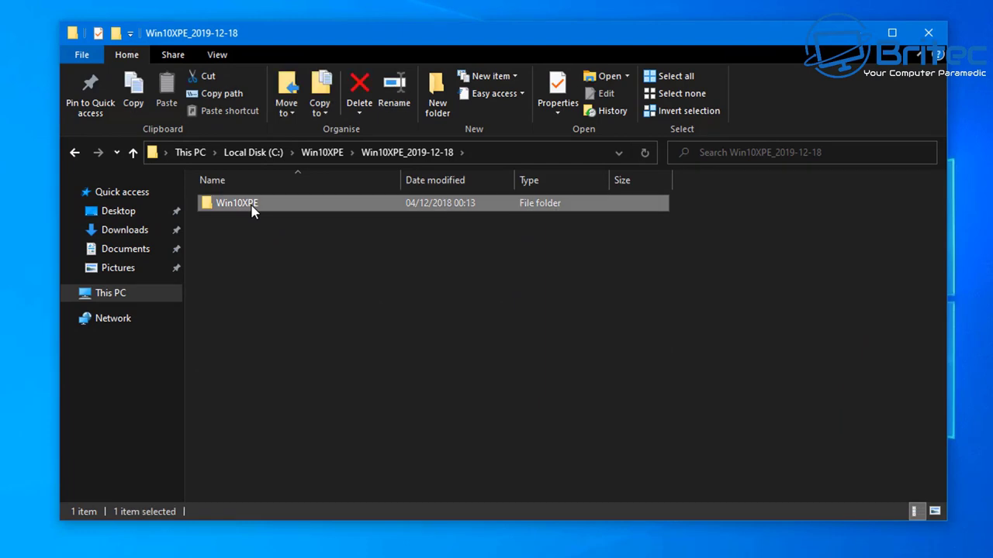
pyautogui.doubleClick(252, 208)
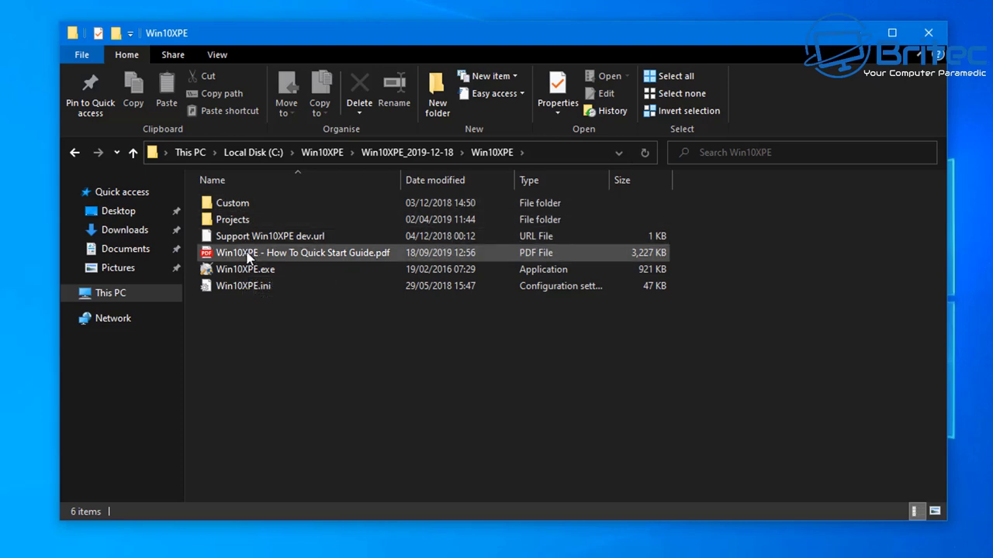
pyautogui.click(928, 32)
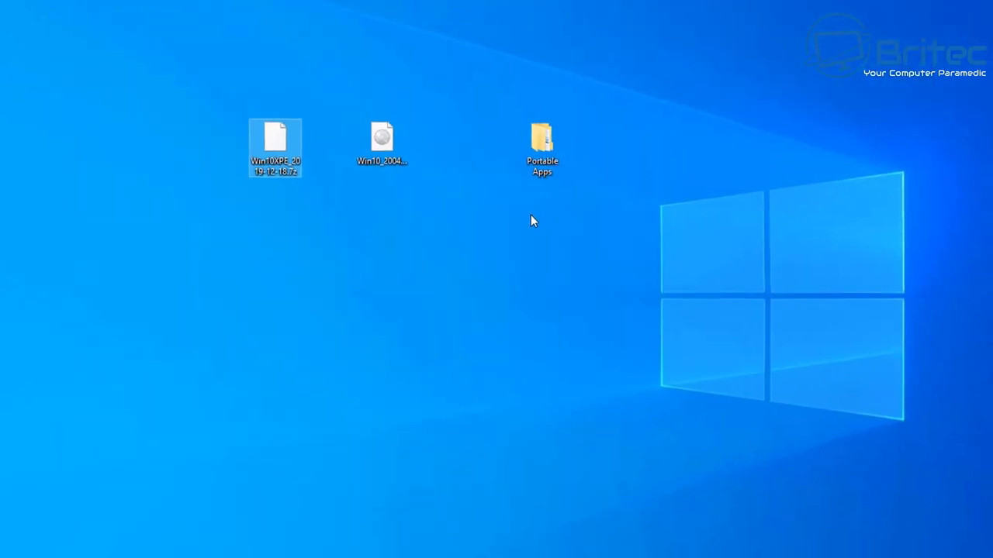
# Mount the Win10_2004 disc image on the desktop as a virtual DVD drive
pyautogui.click(411, 172)
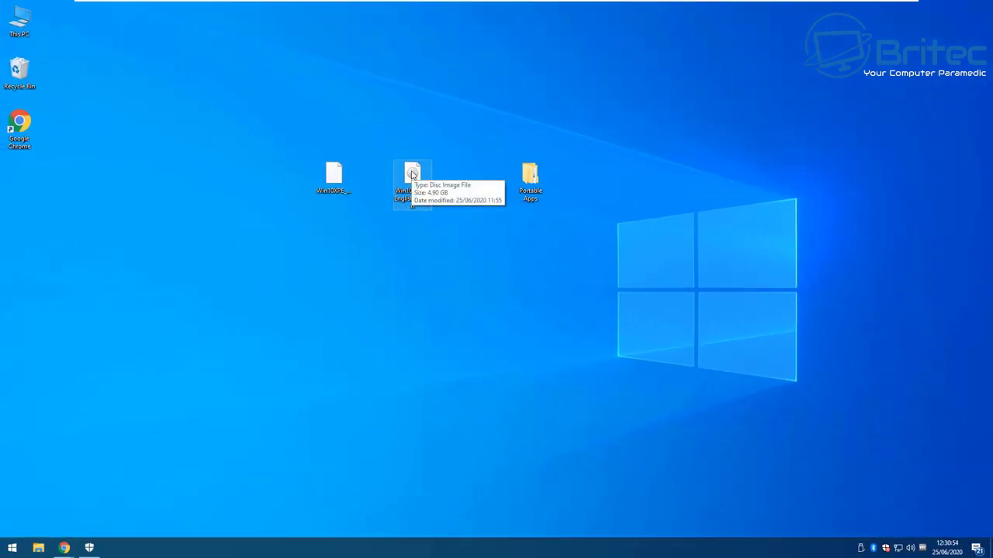
pyautogui.rightClick(411, 174)
pyautogui.click(439, 179)
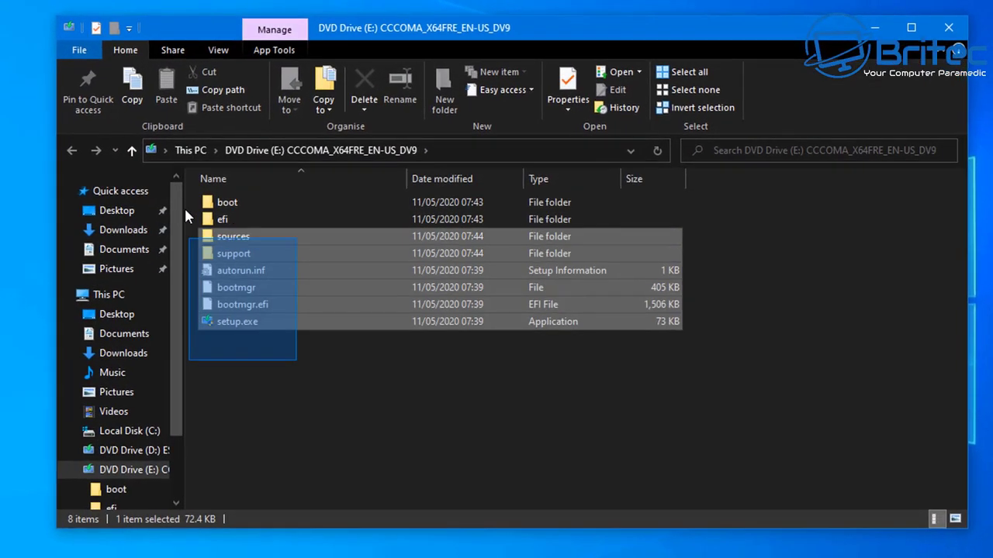
# Copy all files and folders on DVD Drive (E:) to the clipboard and minimise its window
pyautogui.moveTo(186, 218); pyautogui.dragTo(184, 189)
pyautogui.rightClick(242, 266)
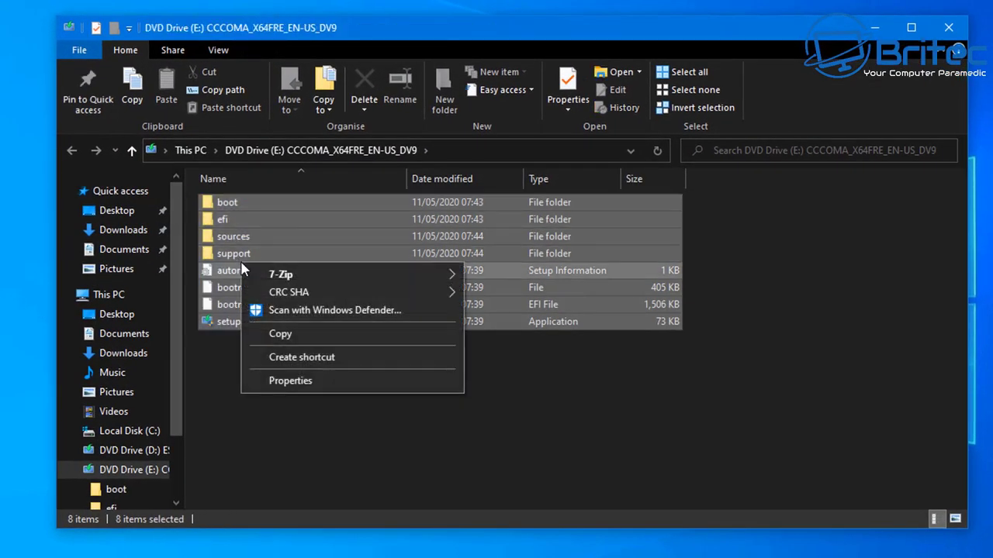
pyautogui.click(293, 333)
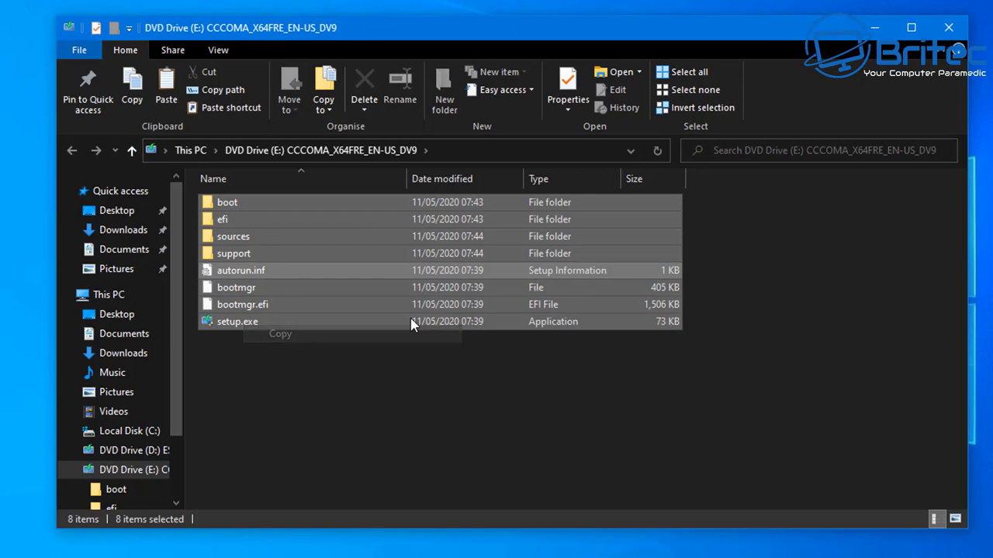
pyautogui.click(874, 28)
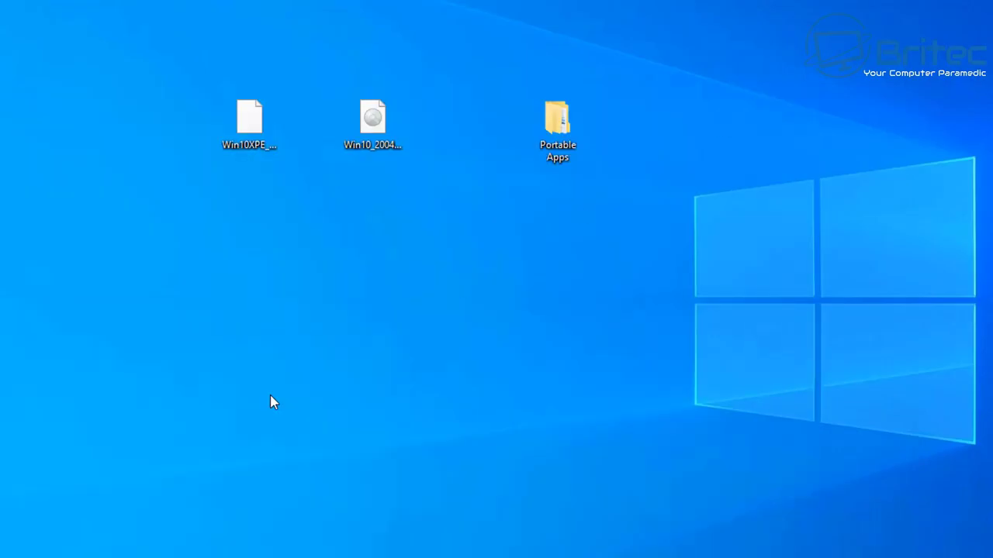
# Paste the copied Windows 10 DVD files and folders into C:\Win10
pyautogui.hotkey('alt', 'Tab')
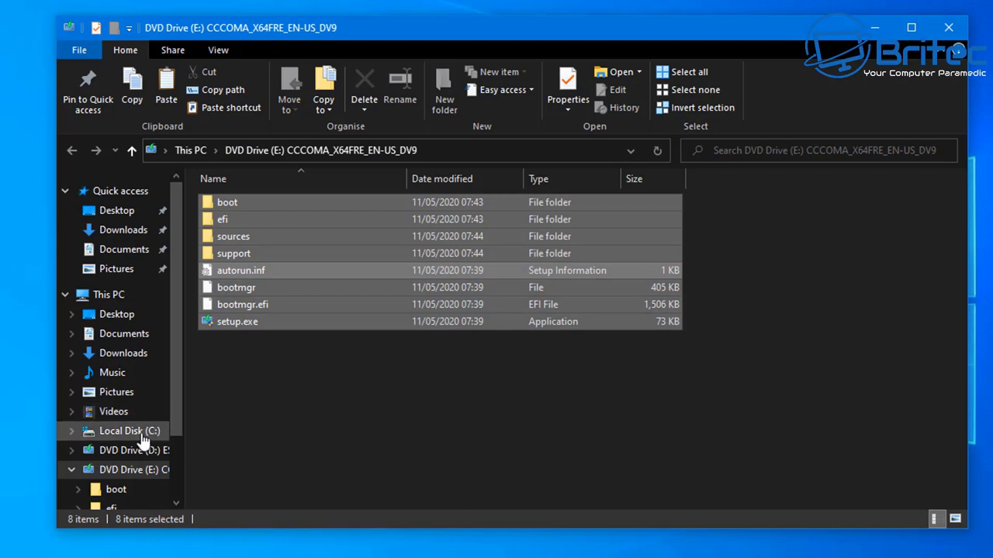
pyautogui.click(132, 433)
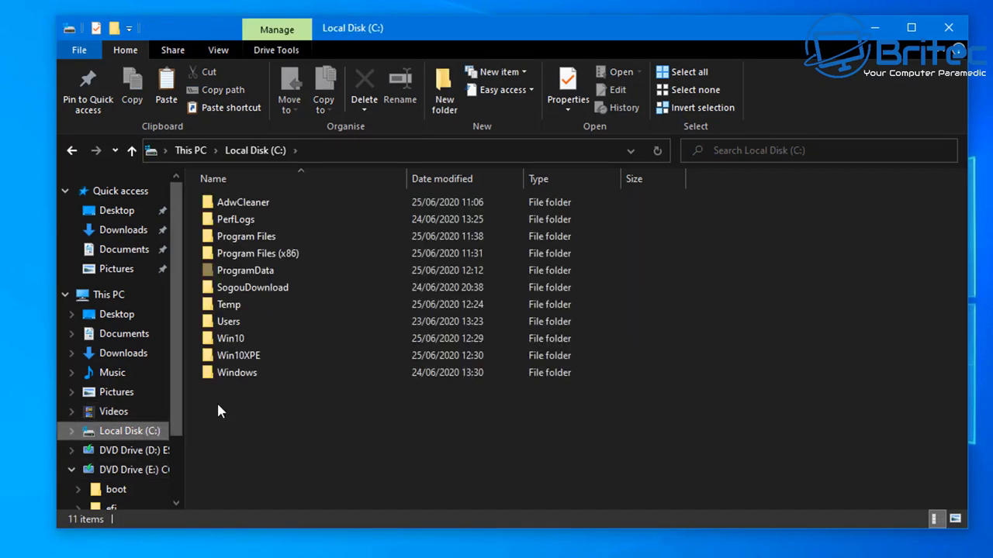
pyautogui.doubleClick(234, 338)
pyautogui.rightClick(233, 293)
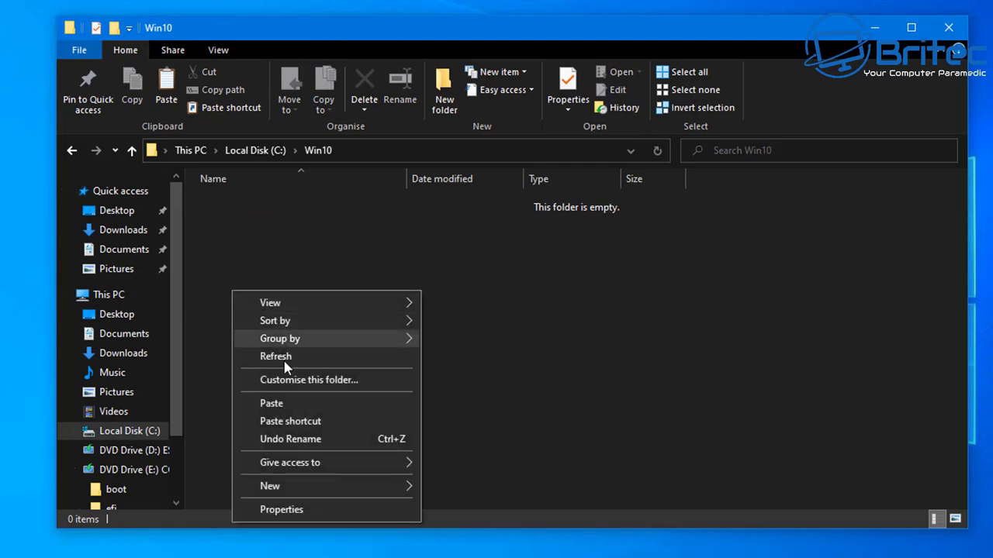
pyautogui.click(281, 407)
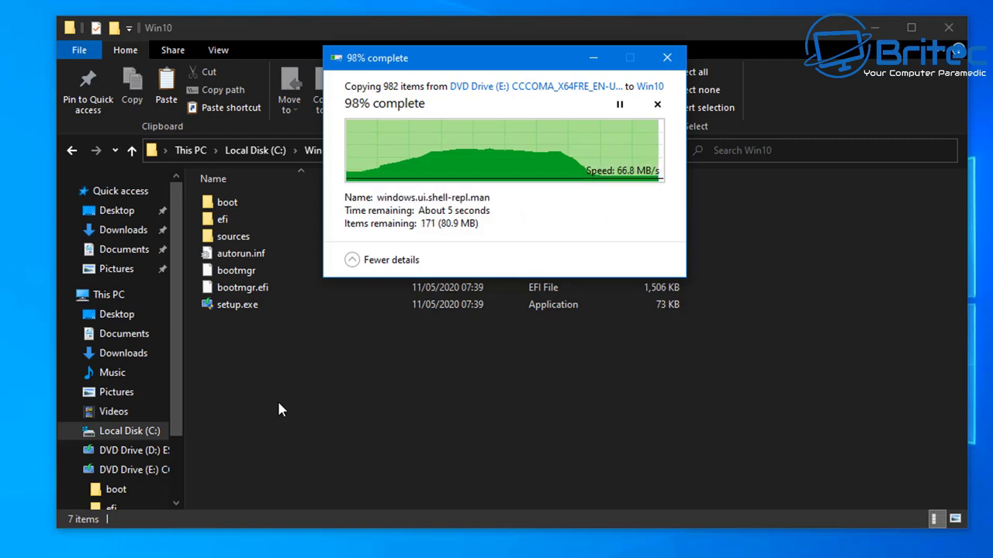
pyautogui.click(276, 394)
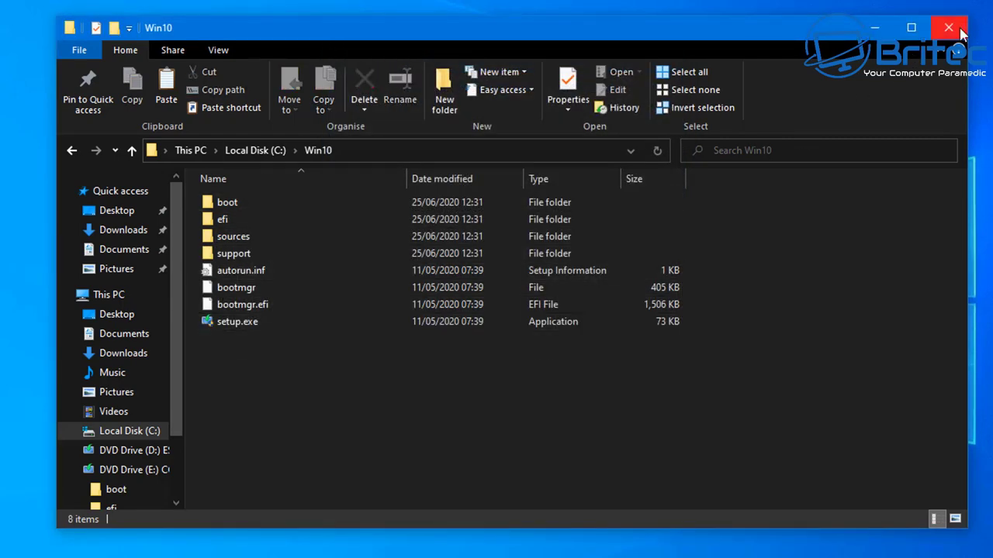
# Move the Win10XPE_2019-12-18 folder out of its parent folder to the root of the C: drive
pyautogui.click(68, 147)
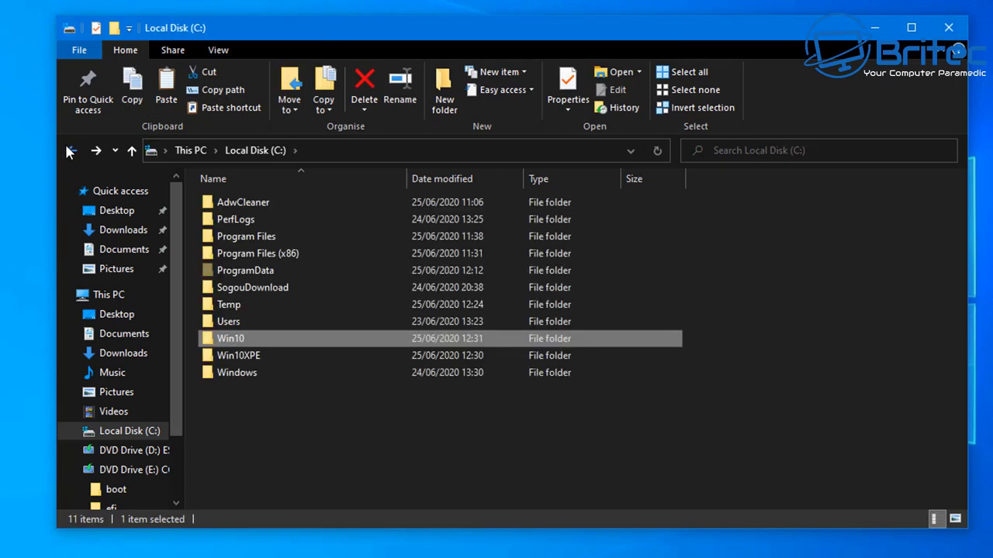
pyautogui.doubleClick(249, 359)
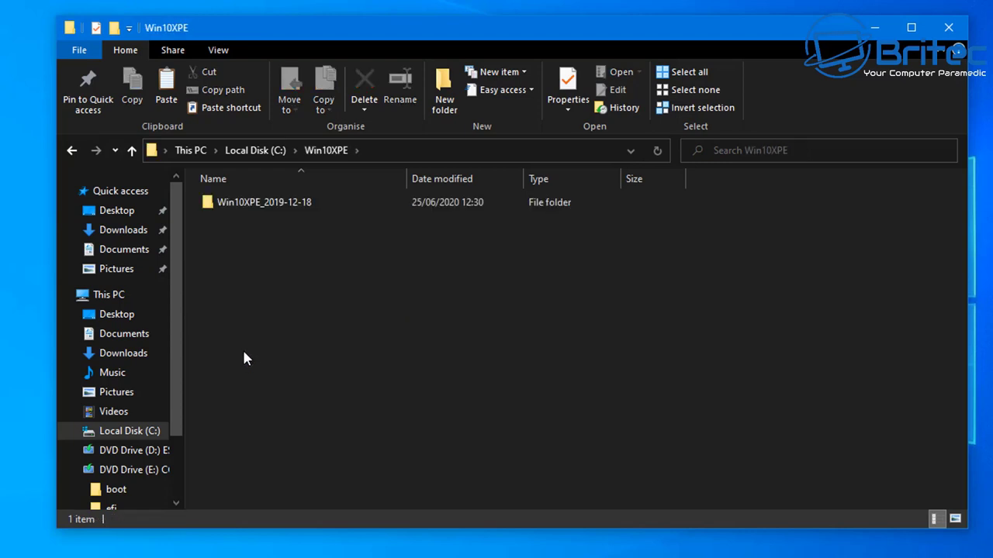
pyautogui.click(250, 205)
pyautogui.rightClick(250, 204)
pyautogui.click(299, 366)
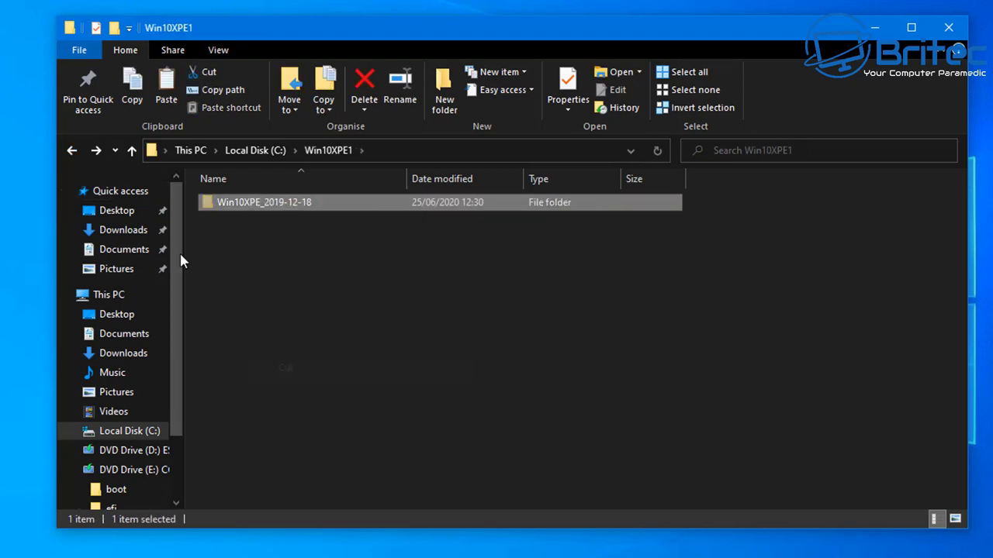
pyautogui.click(69, 149)
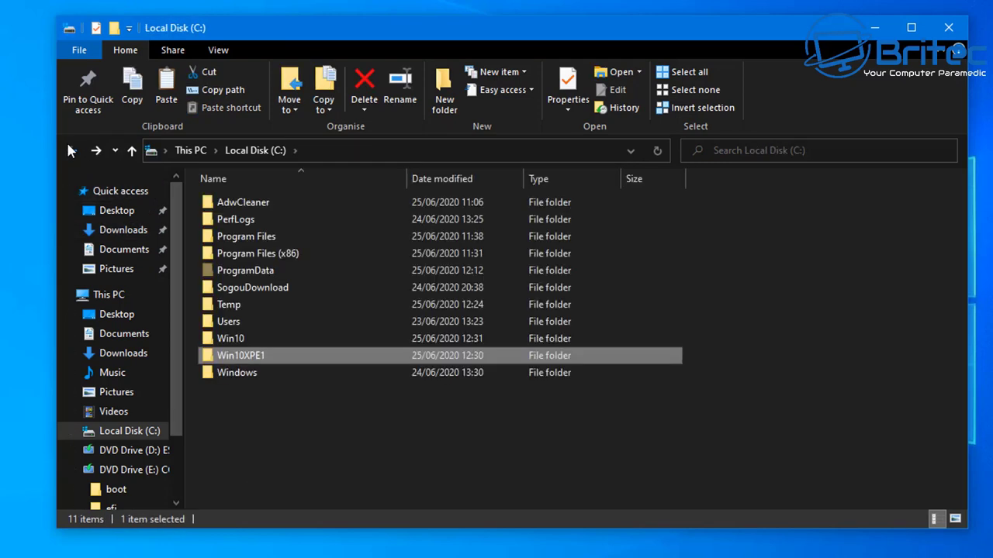
pyautogui.rightClick(223, 427)
pyautogui.click(261, 515)
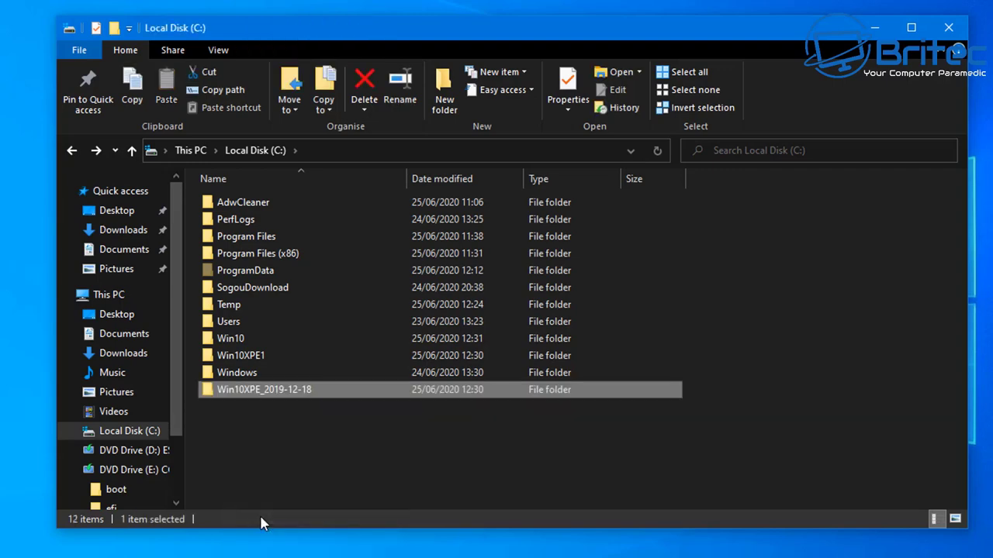
# Delete the Win10XPE1 folder from the C: drive
pyautogui.rightClick(244, 355)
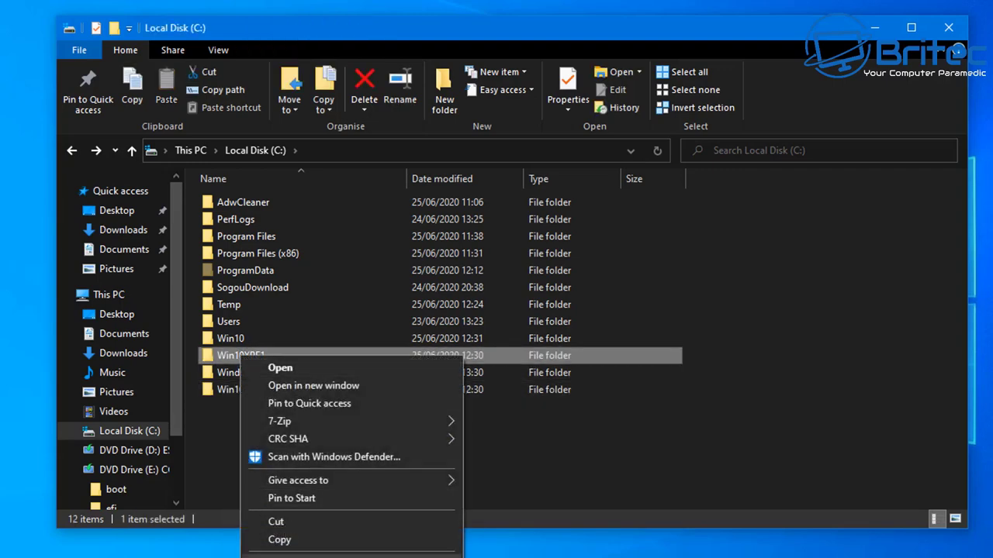
pyautogui.click(342, 556)
pyautogui.click(562, 344)
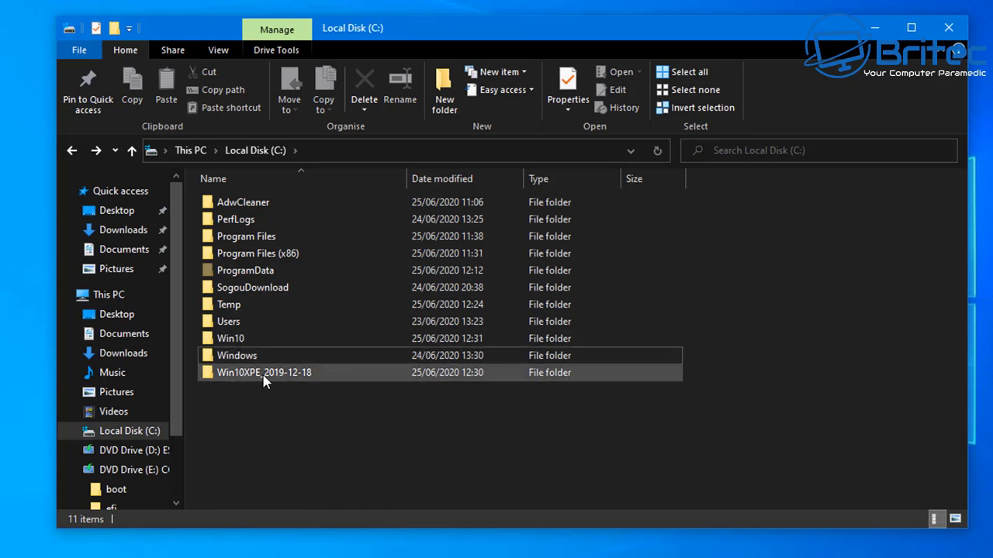
# Check the files in C:\Win10, and run Win10XPE.exe from C:\Win10XPE_2019-12-18\Win10XPE as administrator
pyautogui.moveTo(265, 380)
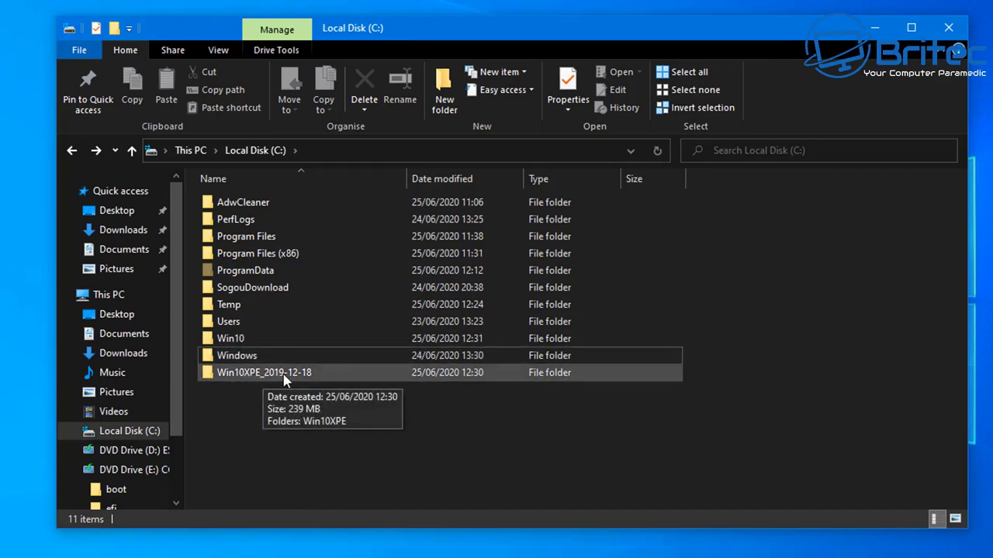
pyautogui.doubleClick(238, 334)
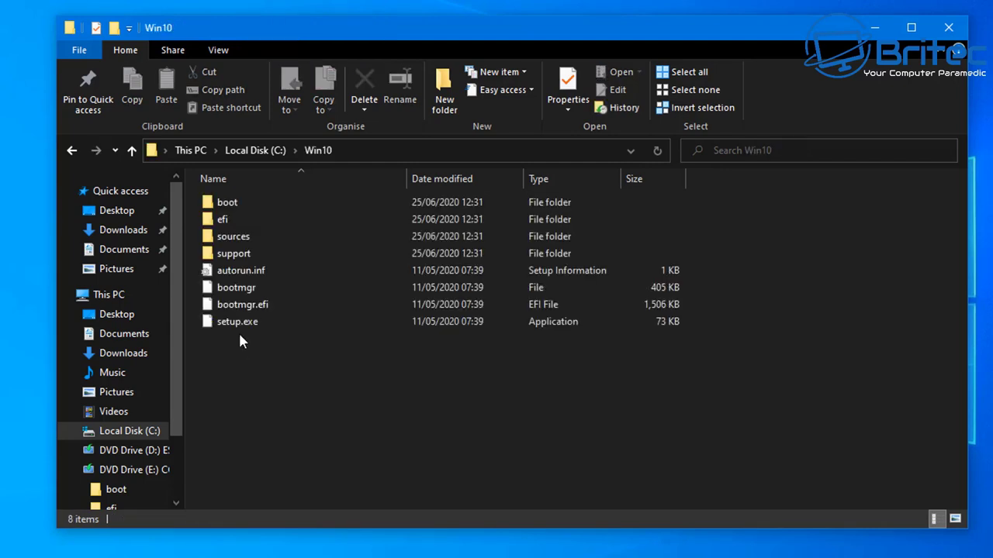
pyautogui.click(71, 151)
pyautogui.doubleClick(266, 358)
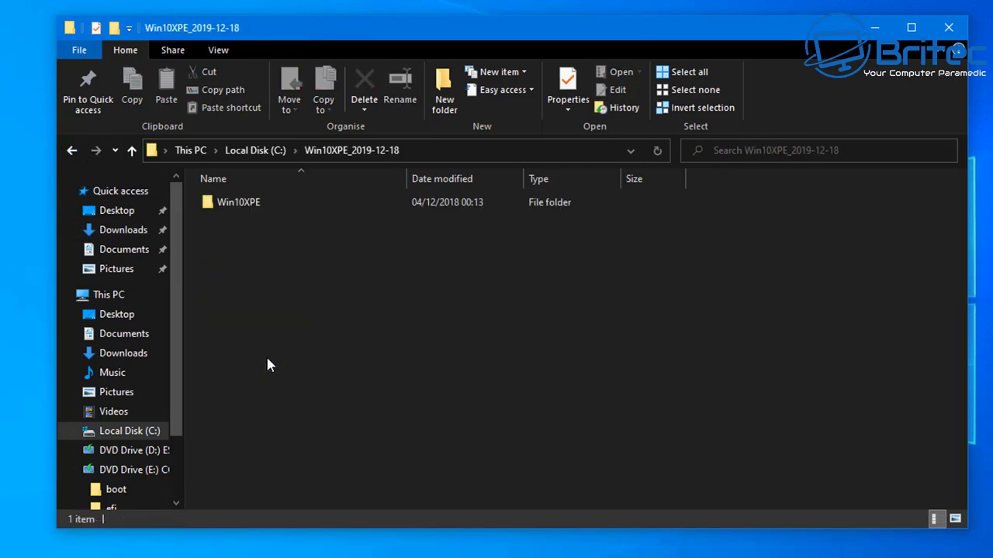
pyautogui.doubleClick(246, 203)
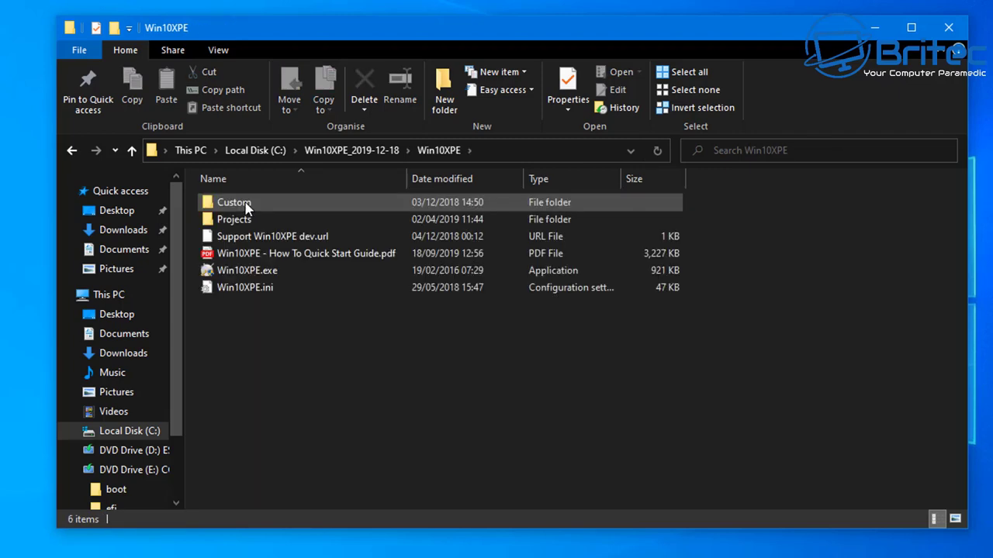
pyautogui.rightClick(246, 273)
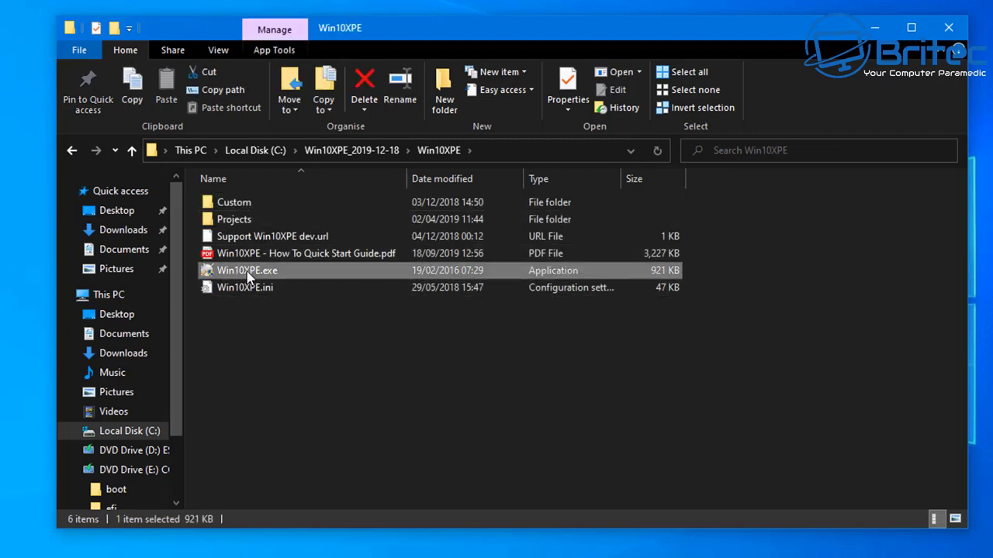
pyautogui.click(303, 303)
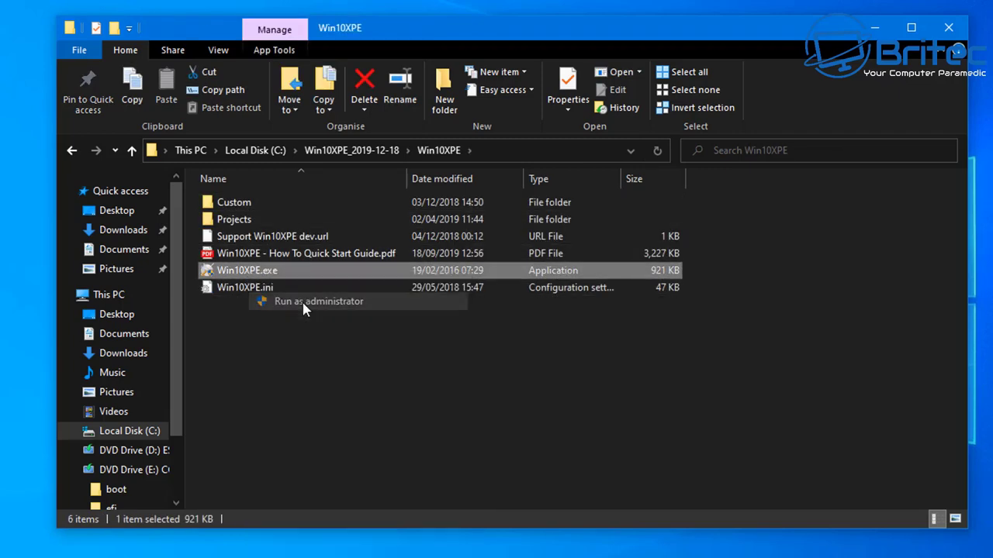
pyautogui.click(875, 27)
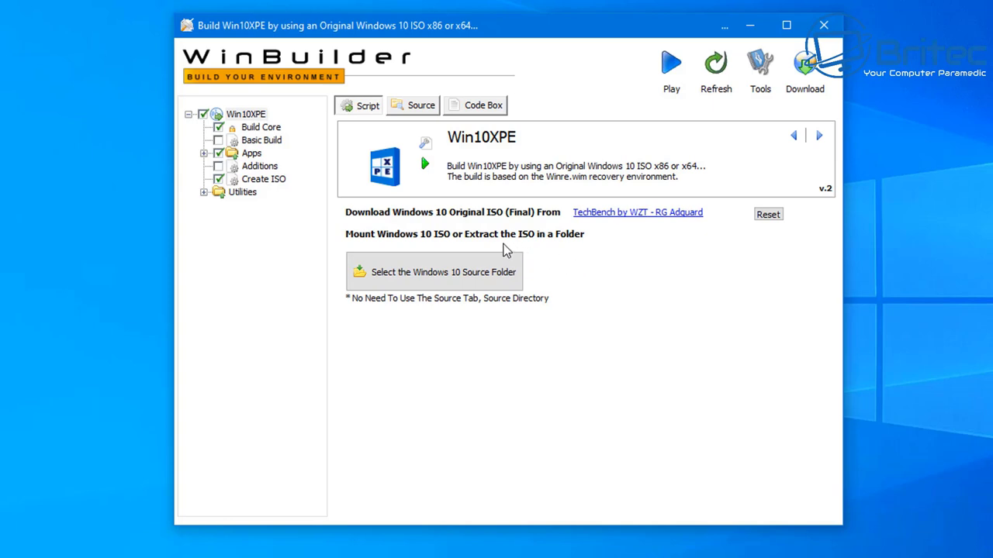
# Set C:\Win10 as the Windows 10 source folder in WinBuilder
pyautogui.click(509, 264)
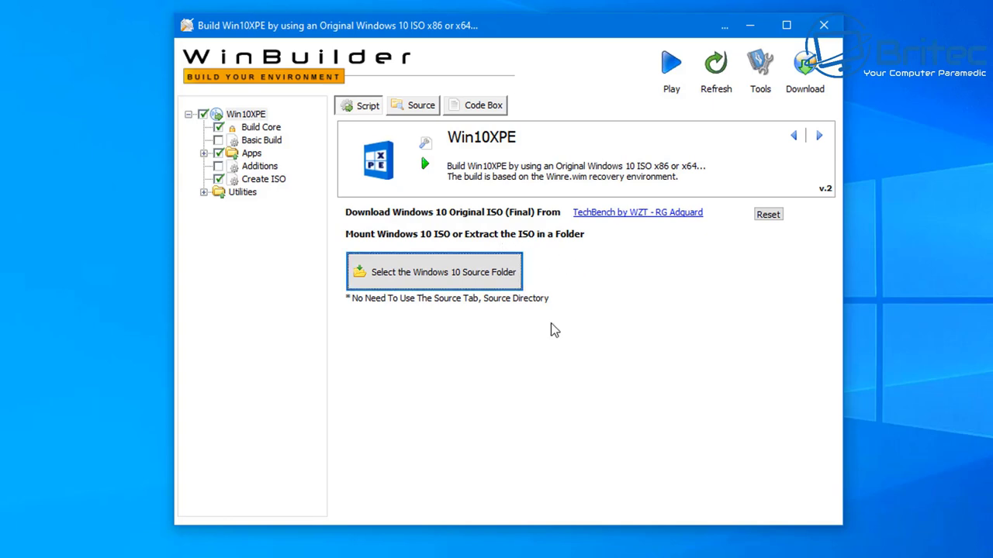
pyautogui.click(442, 276)
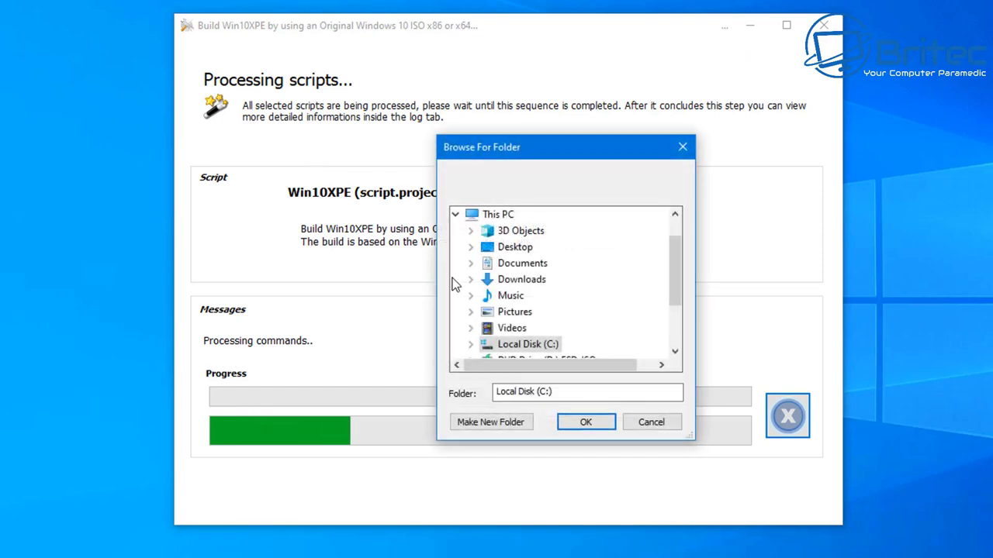
pyautogui.scroll(-2, 554, 295)
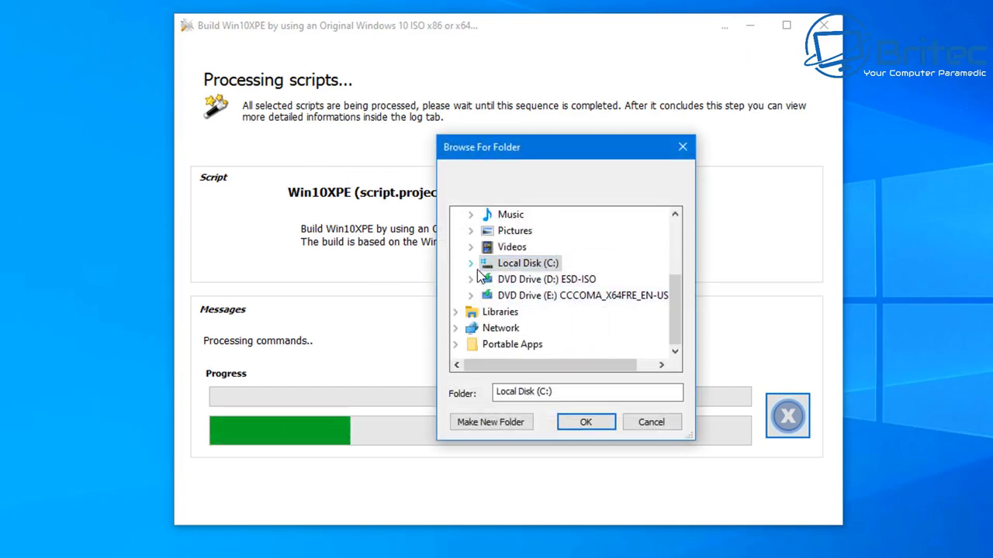
pyautogui.click(473, 262)
pyautogui.scroll(-2, 549, 334)
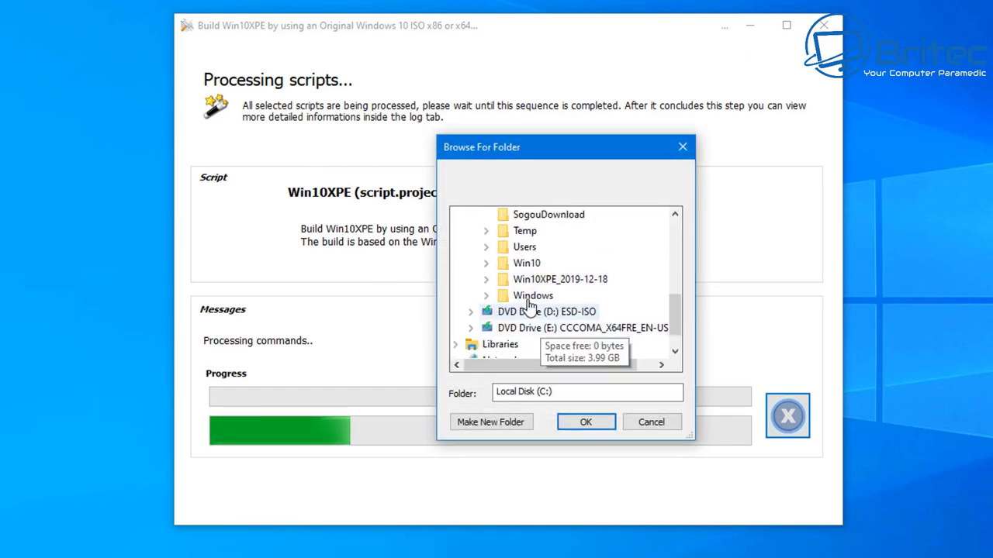
pyautogui.click(526, 265)
pyautogui.click(587, 424)
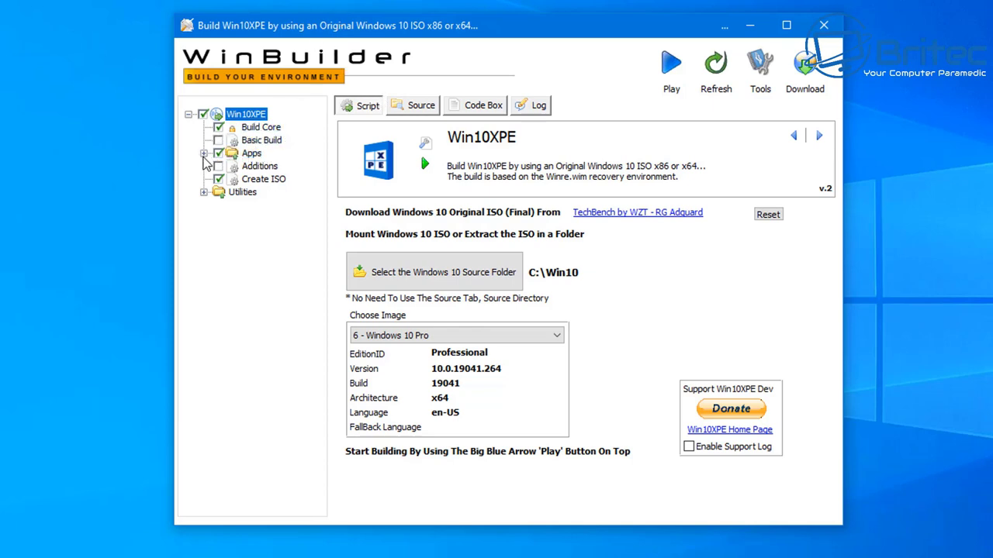
# Expand the Apps tree with its Components and File Tasks groups, and widen the tree area to show full script names
pyautogui.click(204, 153)
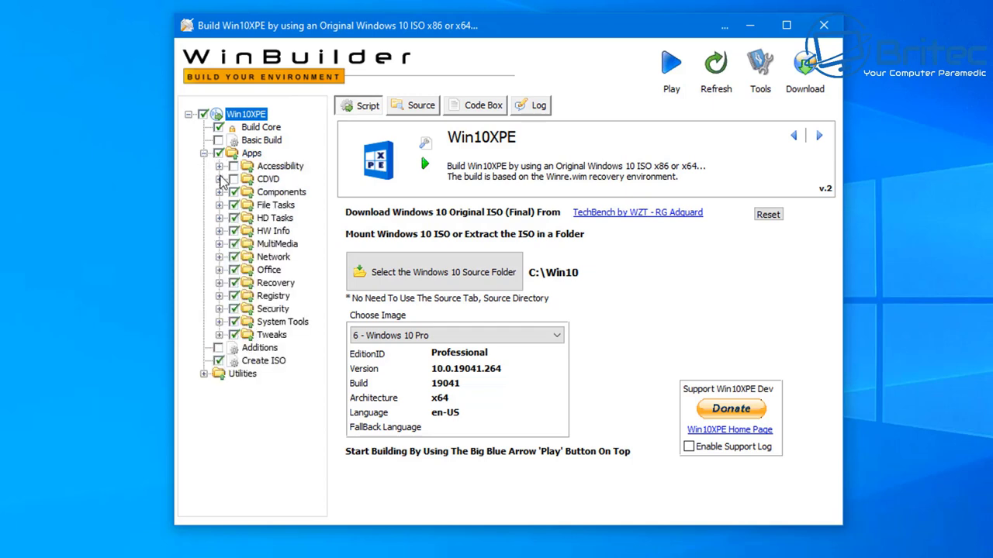
pyautogui.click(218, 166)
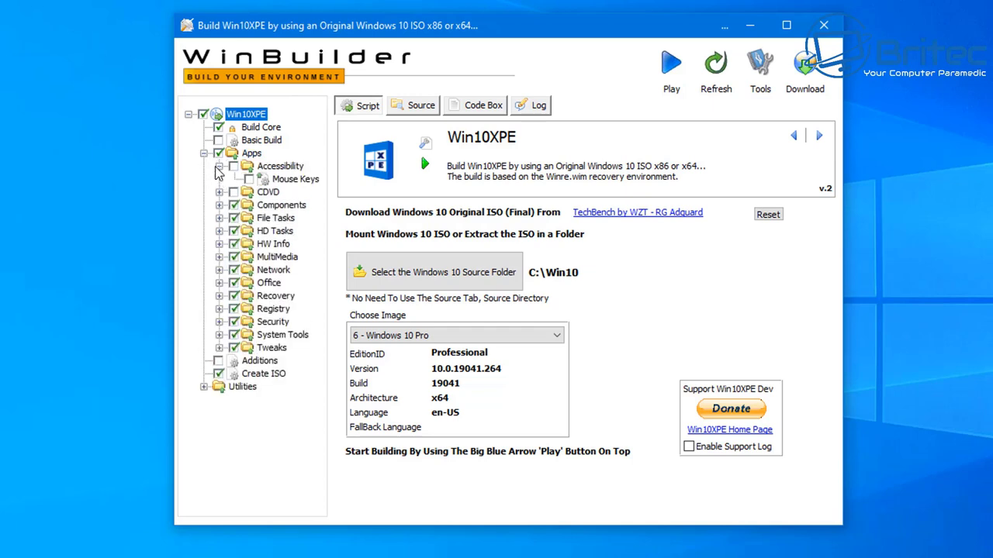
pyautogui.click(218, 167)
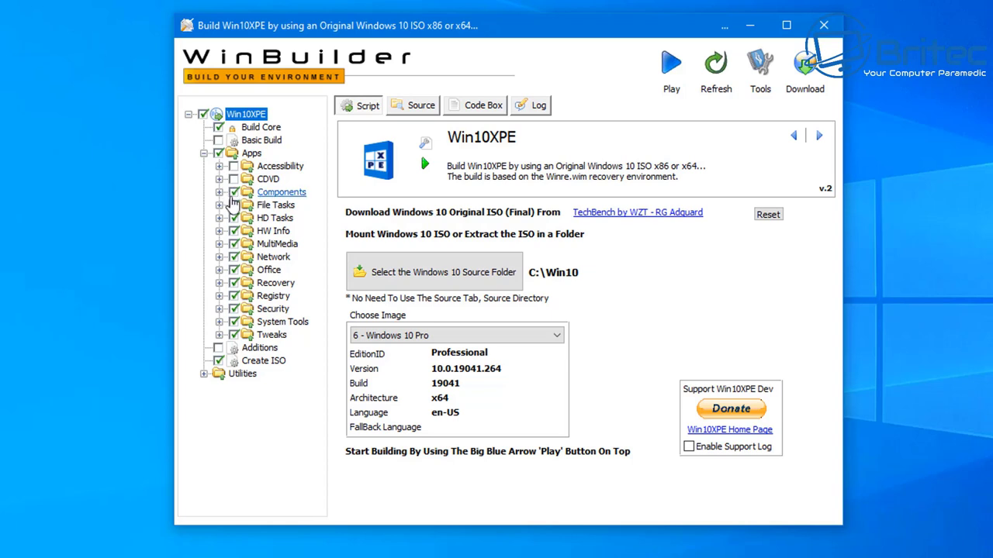
pyautogui.click(219, 192)
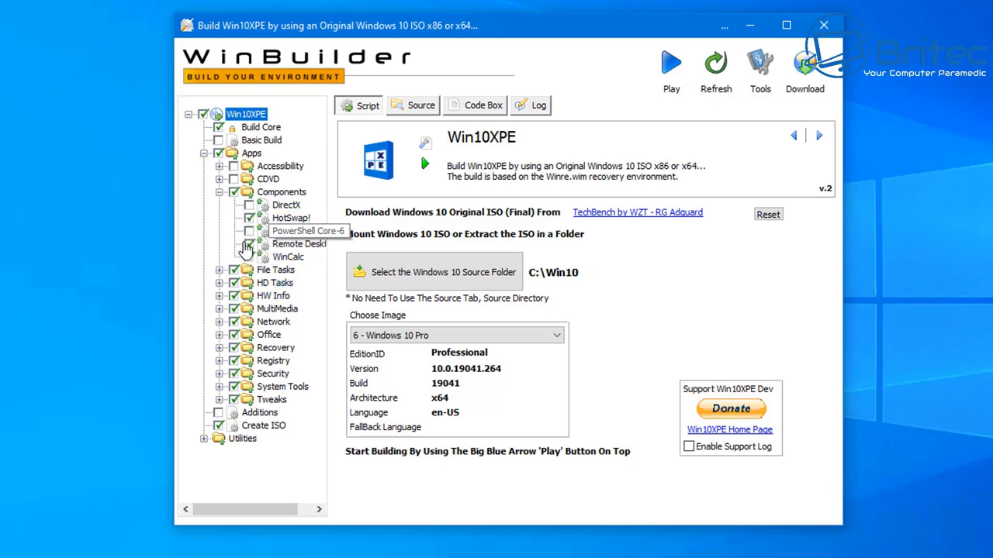
pyautogui.click(219, 271)
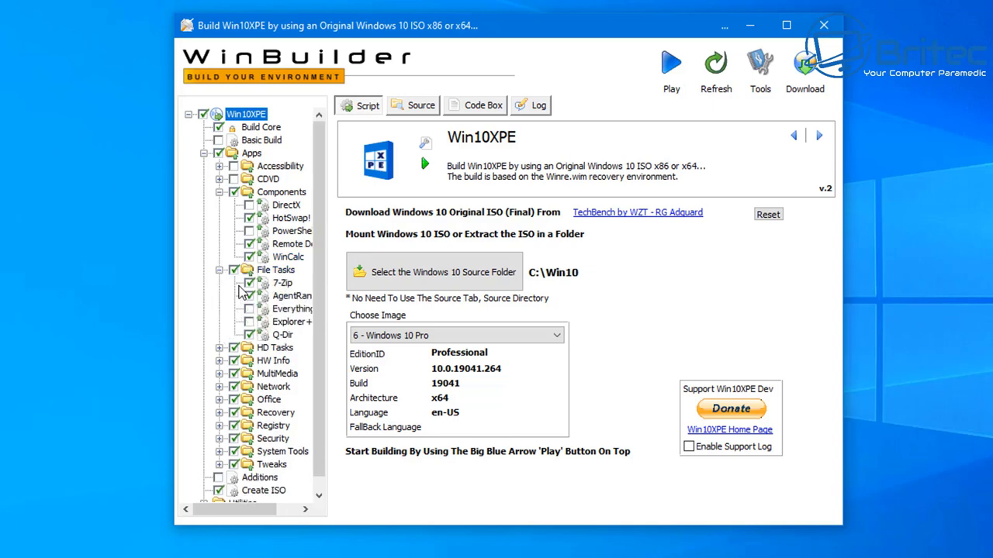
pyautogui.moveTo(328, 289); pyautogui.dragTo(380, 290)
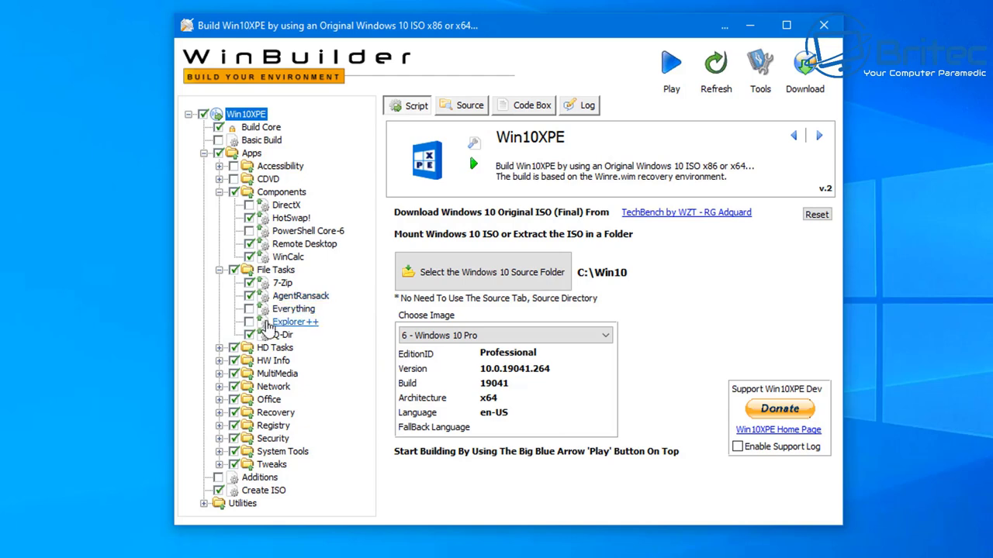
# Include Everything and Explorer++ from the File Tasks group in the build, and display the Explorer++ settings
pyautogui.click(249, 334)
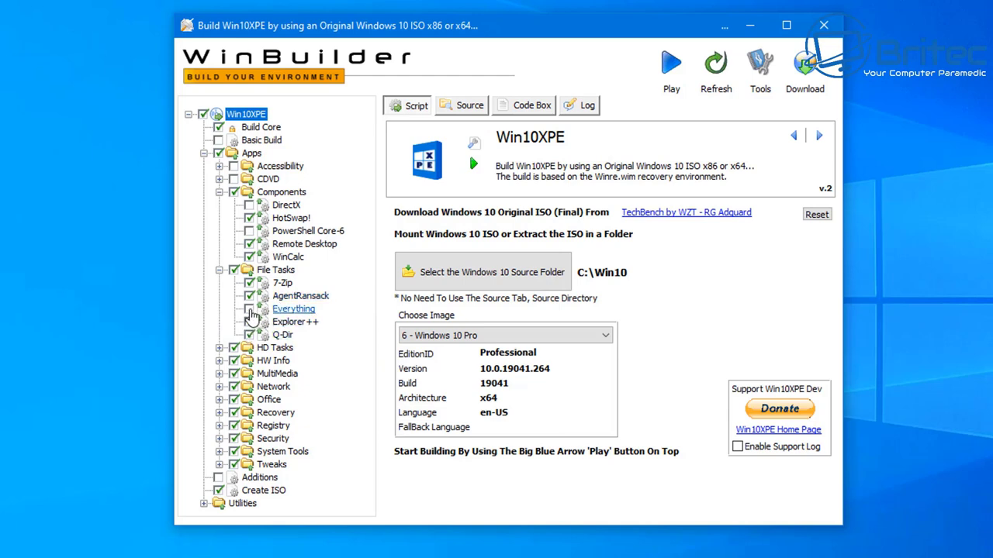
pyautogui.click(250, 309)
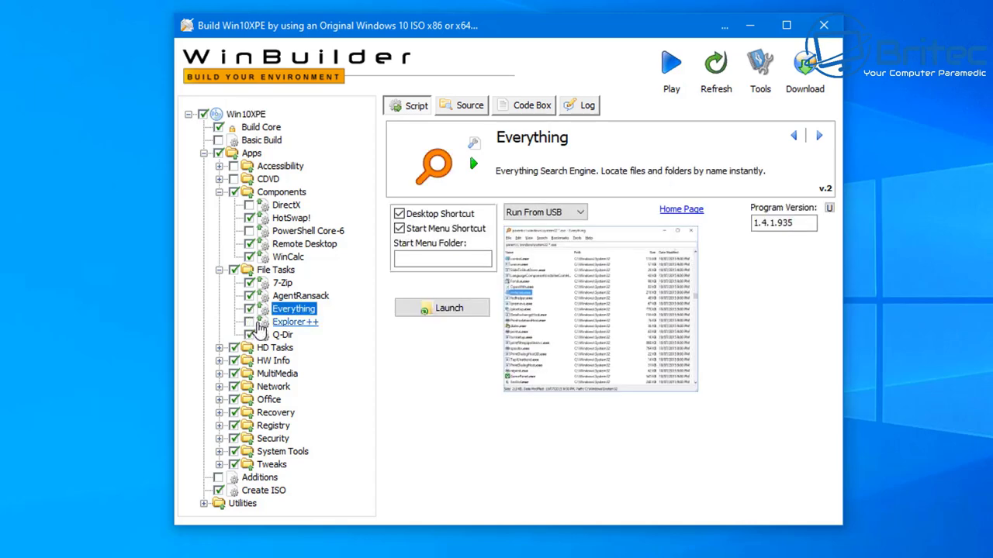
pyautogui.click(249, 321)
pyautogui.click(293, 322)
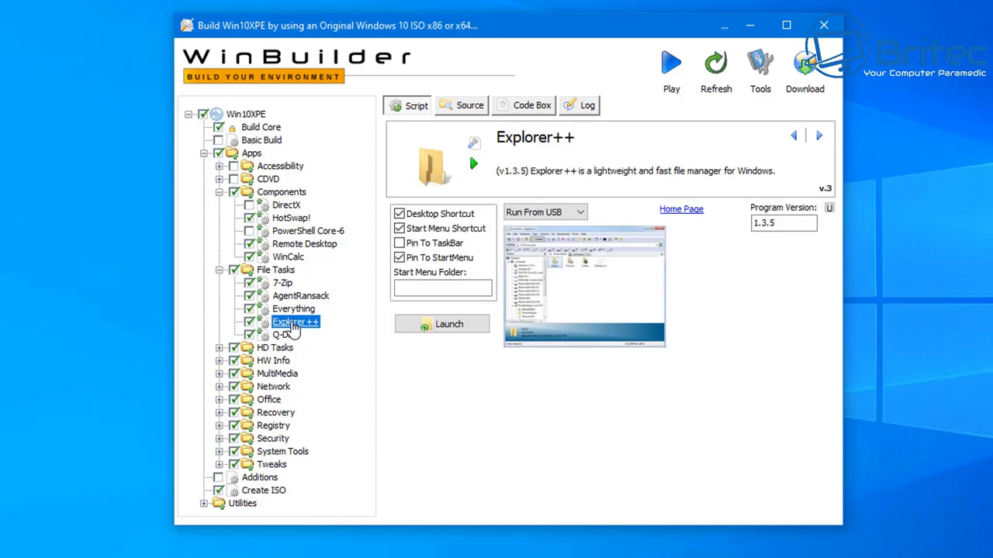
# Expand the HD Tasks group, leave Acronis TrueImage 2020 out, and include AOMEI Backupper and MiniTool Partition Wizard in the build
pyautogui.click(220, 348)
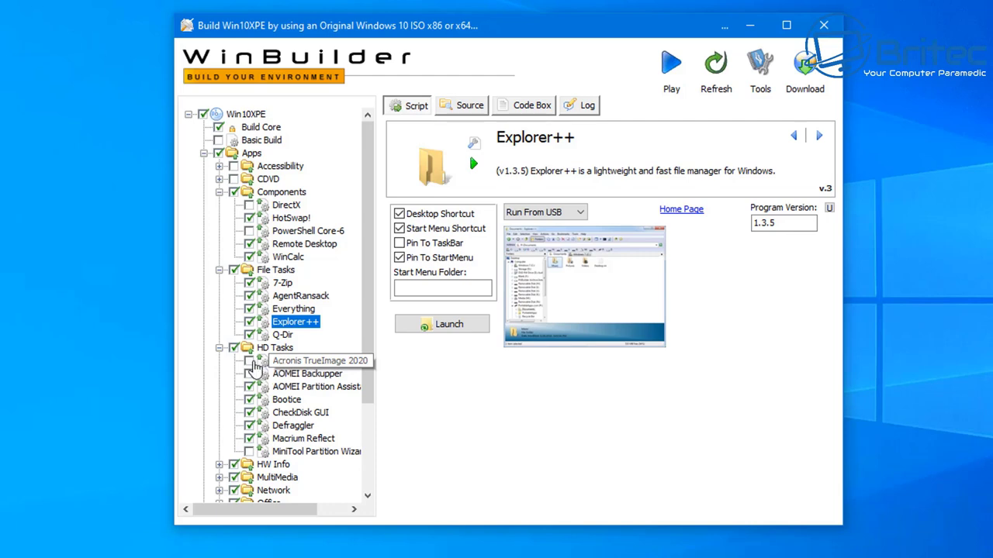
pyautogui.click(299, 363)
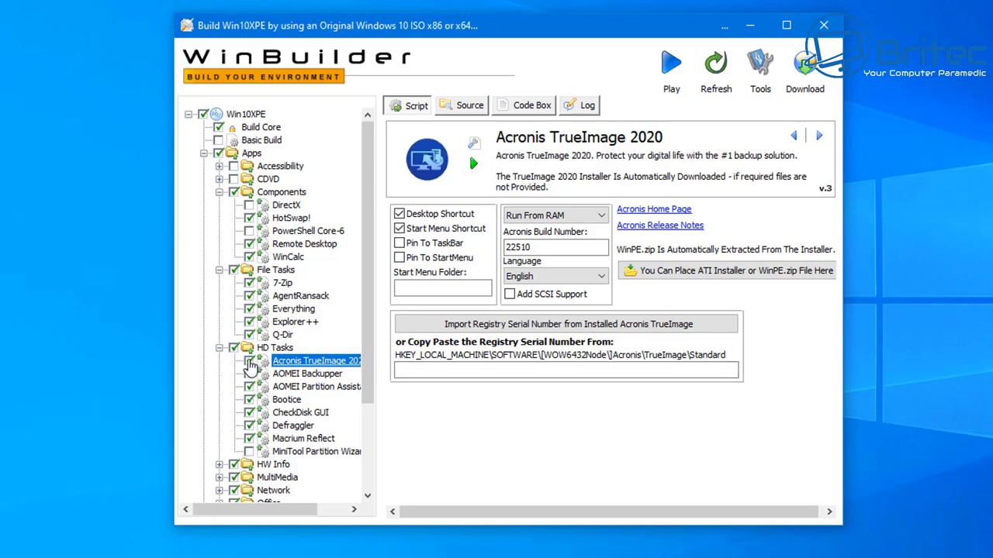
pyautogui.click(250, 362)
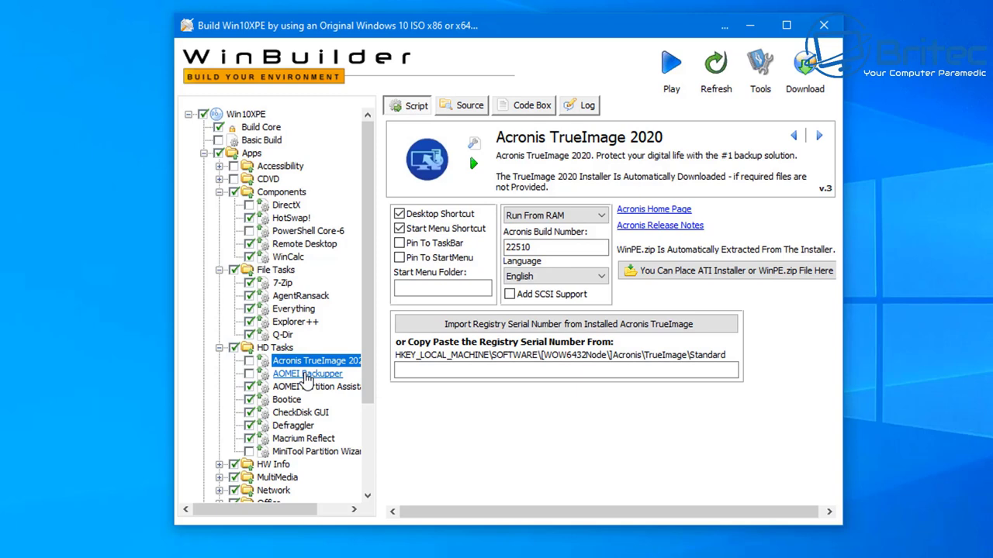
pyautogui.click(307, 374)
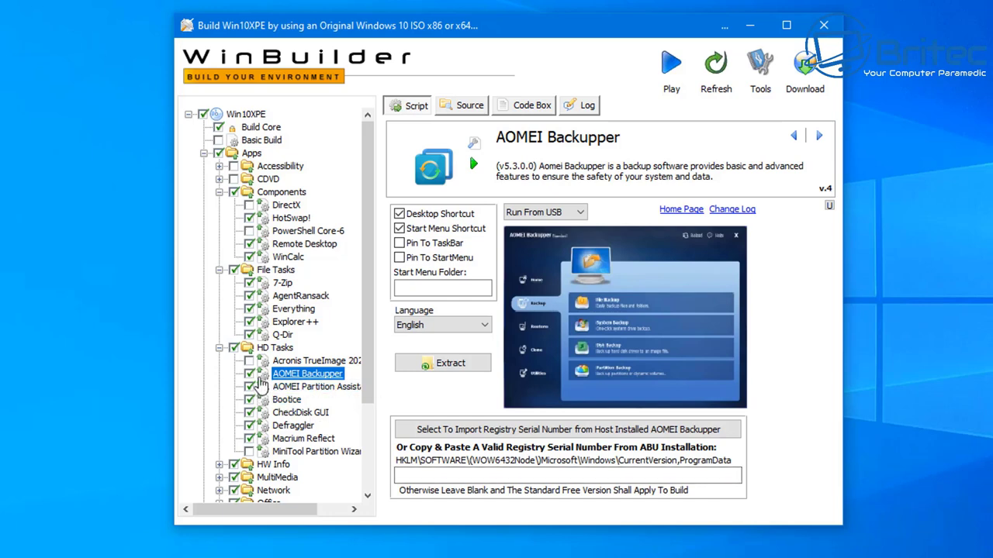
pyautogui.click(249, 373)
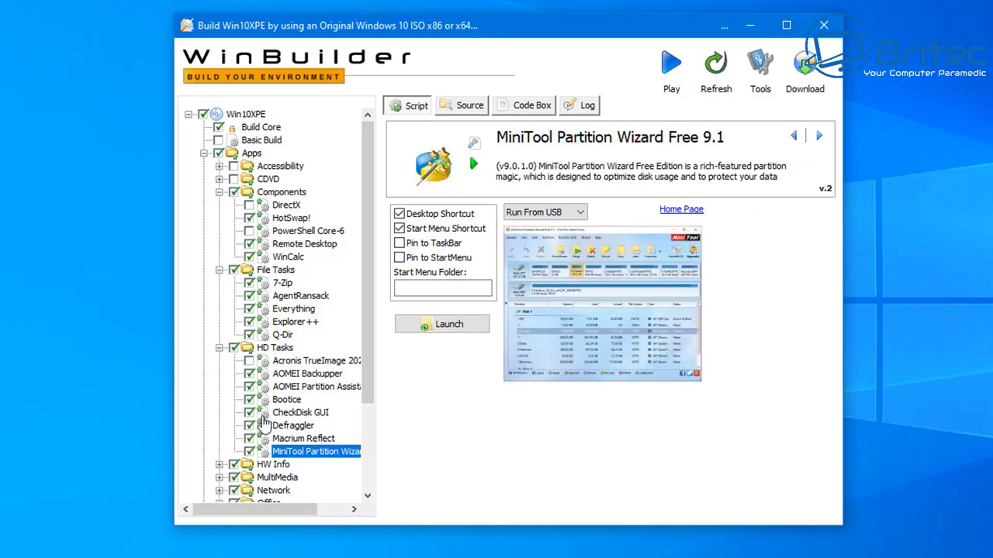
pyautogui.click(249, 452)
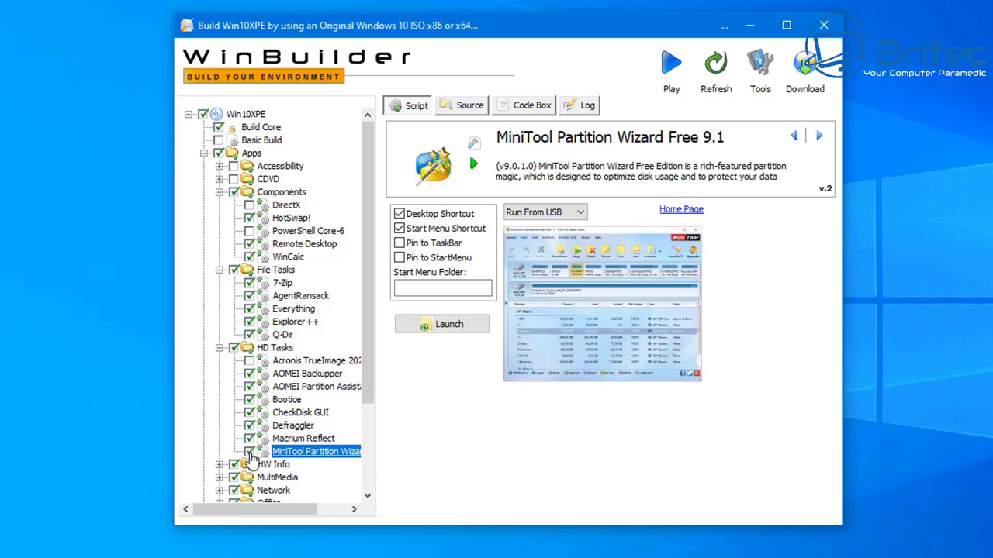
# Set Macrium Reflect to be pinned to both the taskbar and the Start menu
pyautogui.click(300, 440)
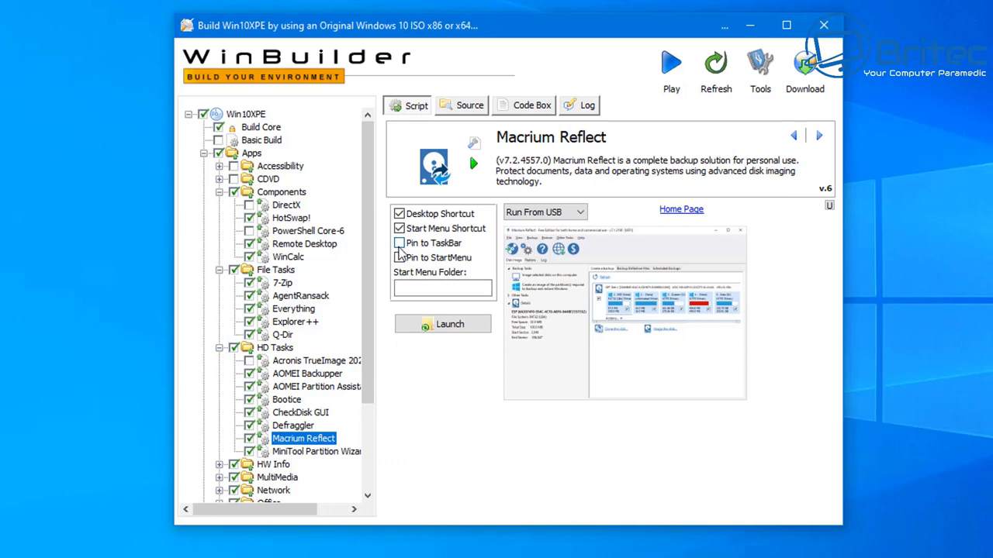
pyautogui.click(398, 244)
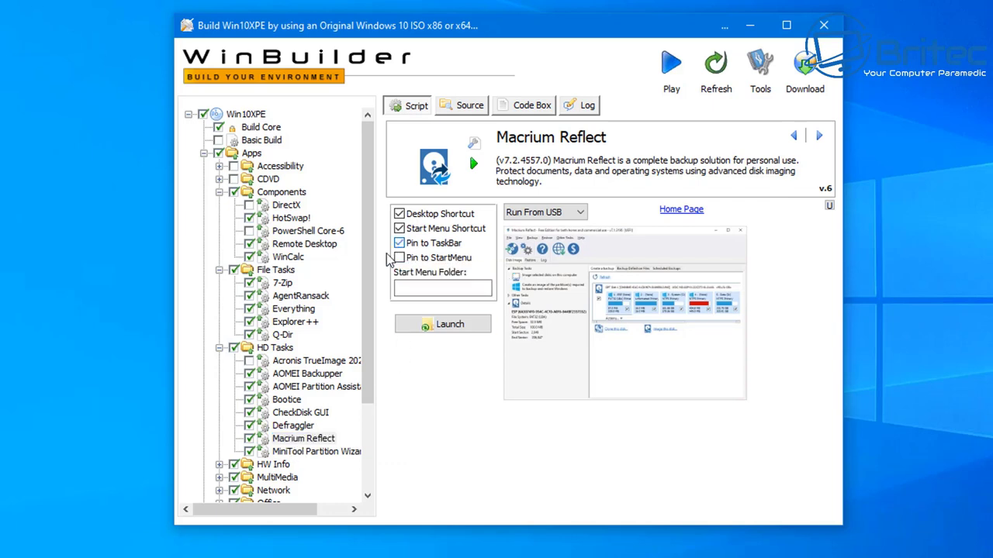
pyautogui.click(399, 257)
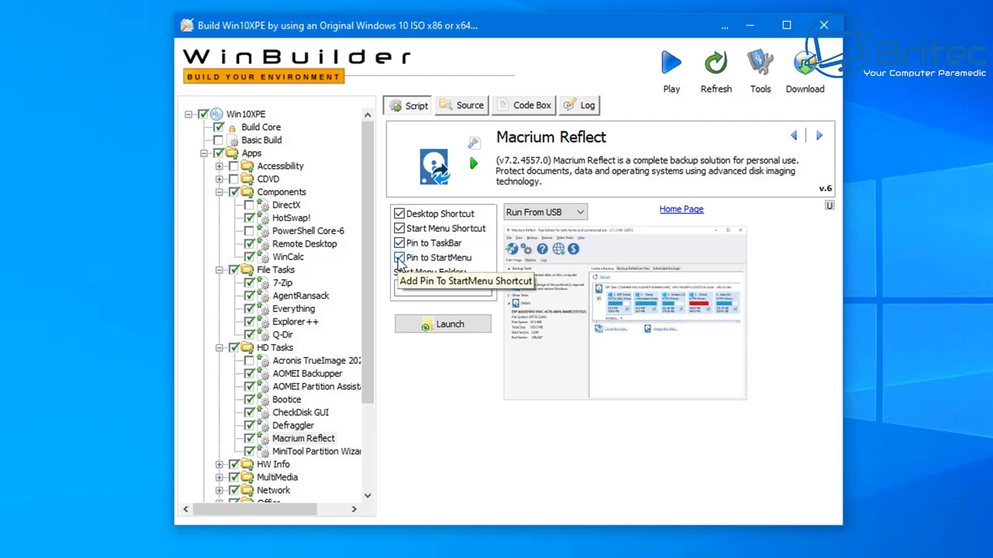
# Expand the HW Info group and include HDTune in the build
pyautogui.scroll(-2, 272, 435)
pyautogui.scroll(-1, 335, 430)
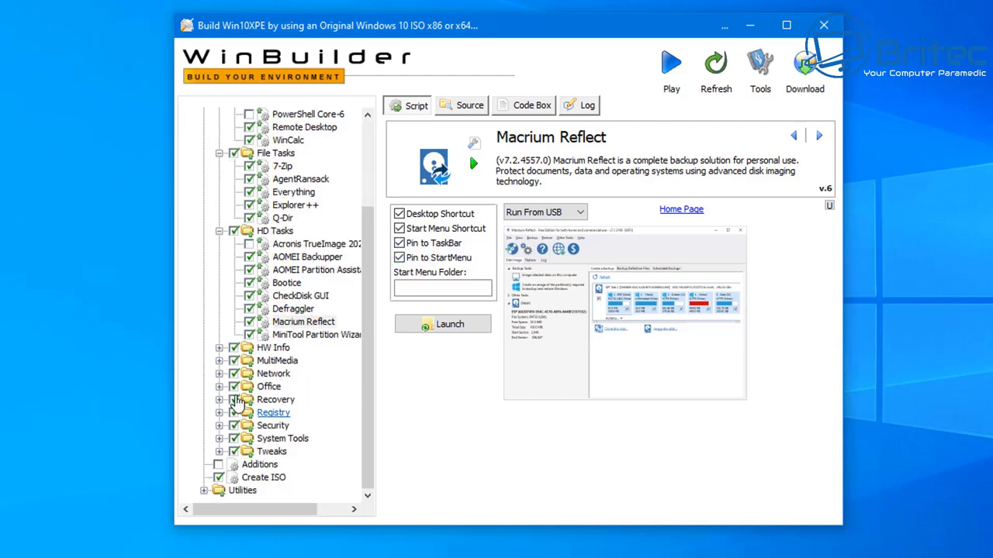
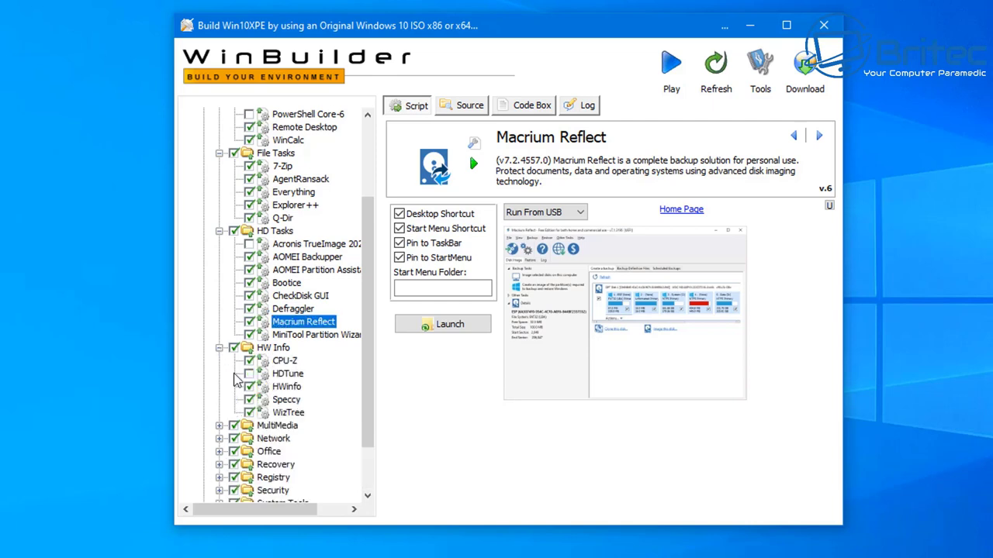
pyautogui.click(287, 375)
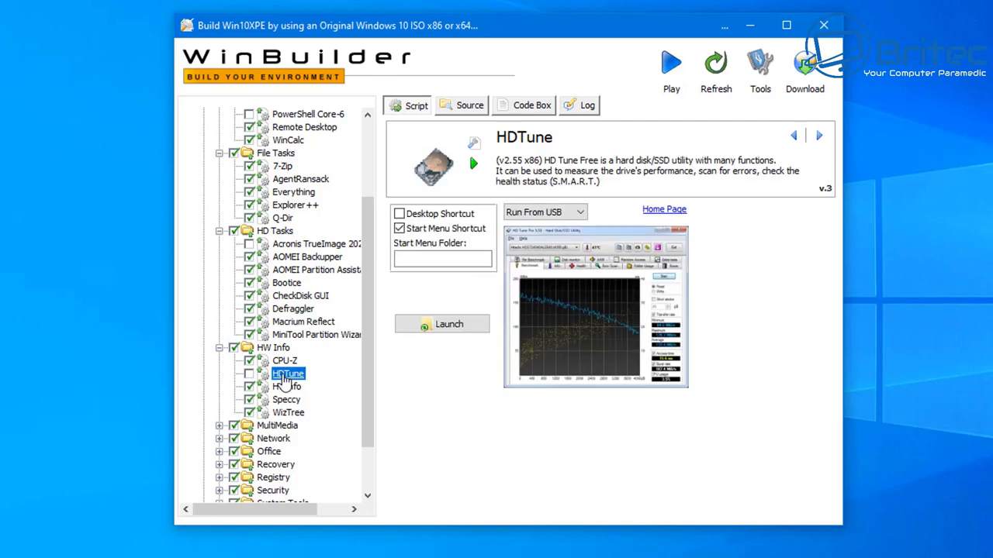
pyautogui.click(248, 373)
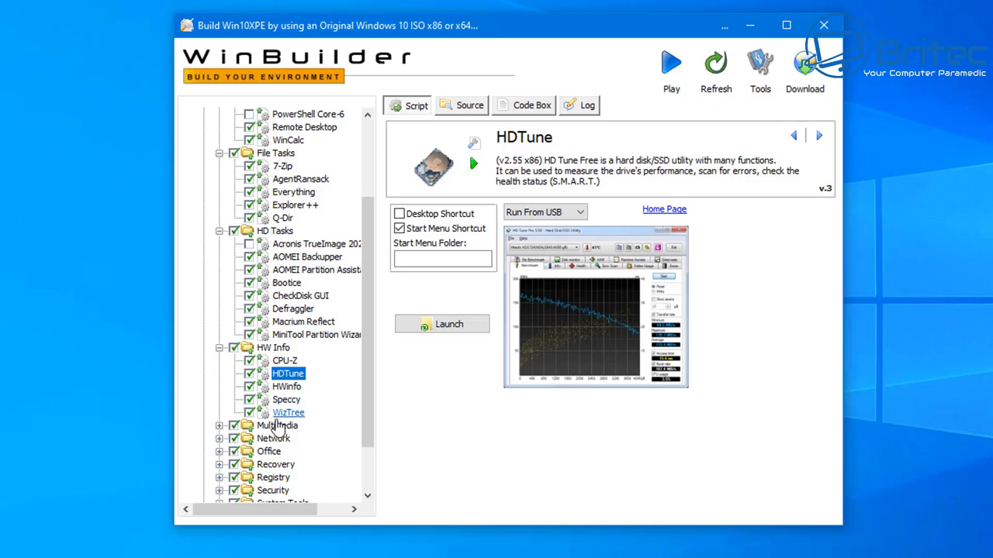
# Expand the MultiMedia and Network groups, and include Google Chrome v78.0.3904.97 in the build
pyautogui.click(254, 432)
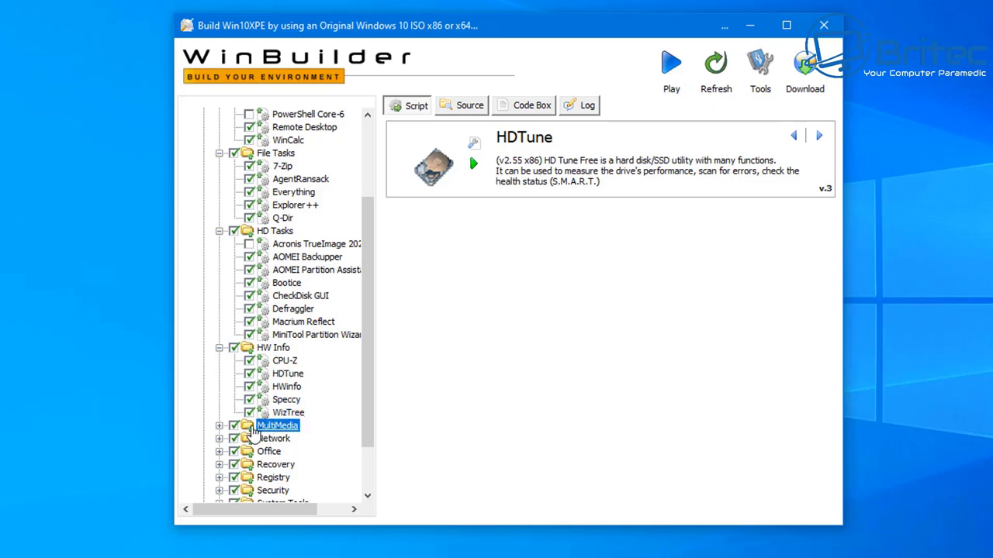
pyautogui.click(218, 426)
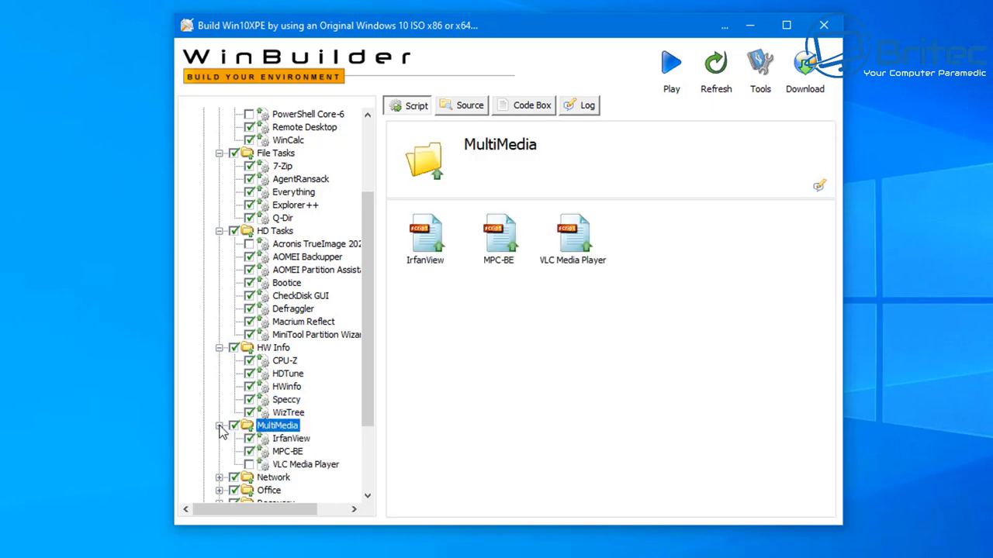
pyautogui.scroll(-3, 298, 457)
pyautogui.click(273, 373)
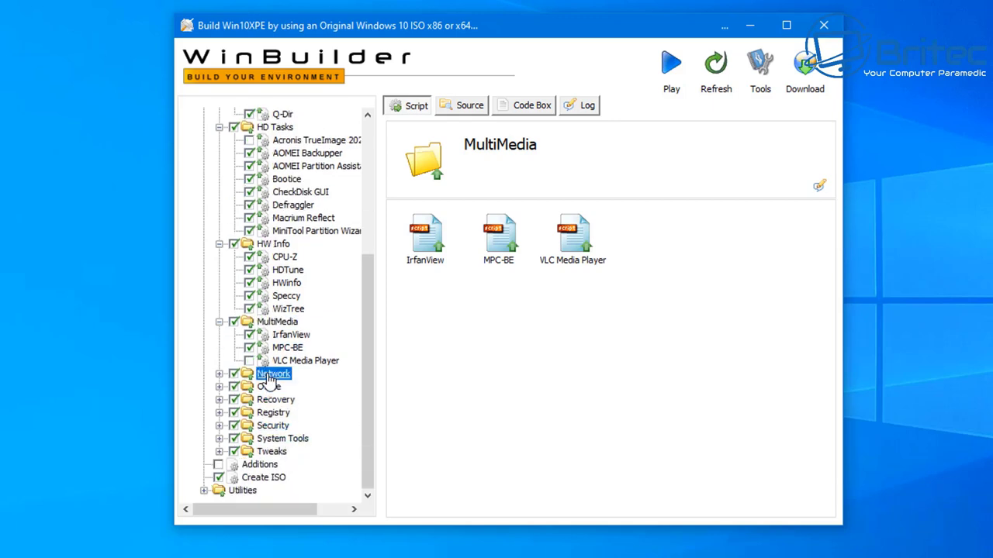
pyautogui.click(219, 374)
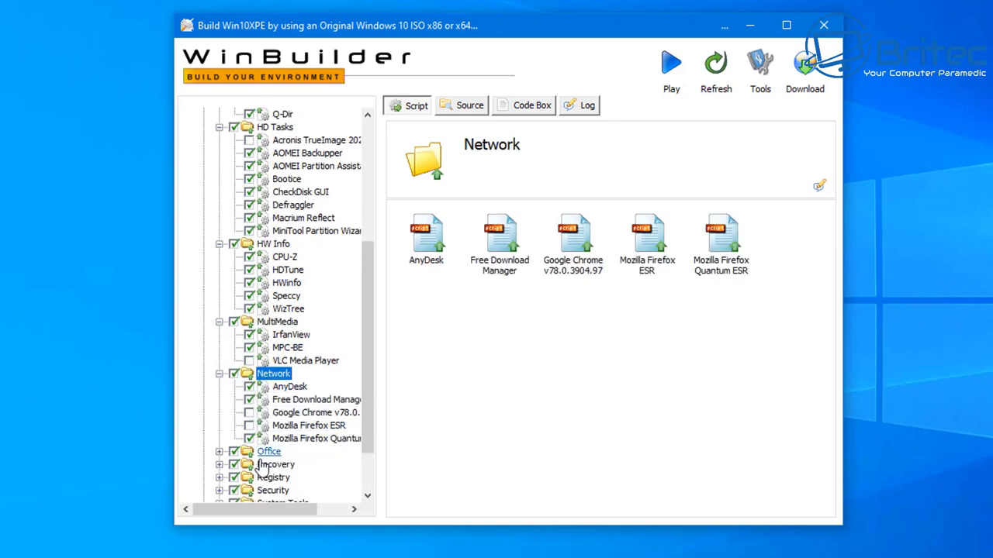
pyautogui.click(249, 413)
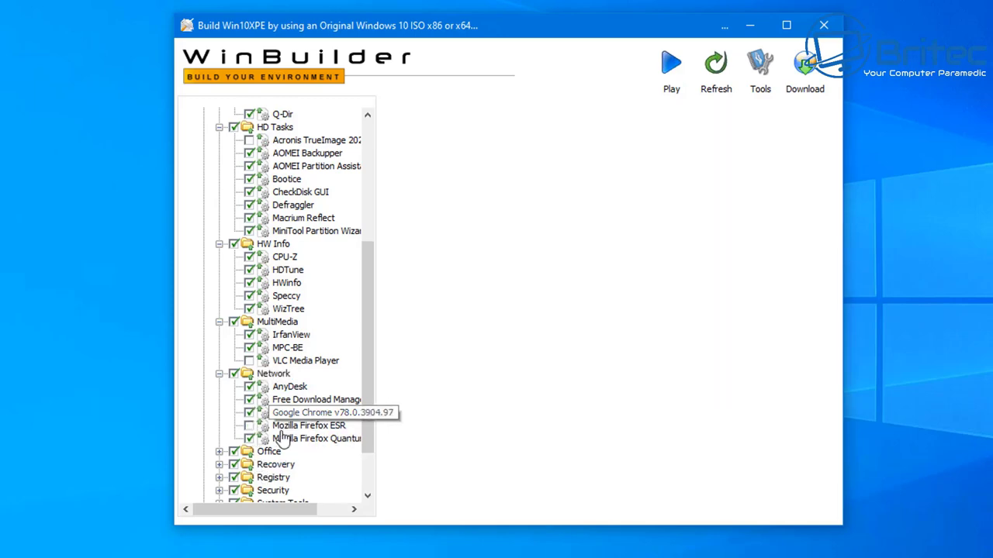
pyautogui.scroll(-1, 302, 465)
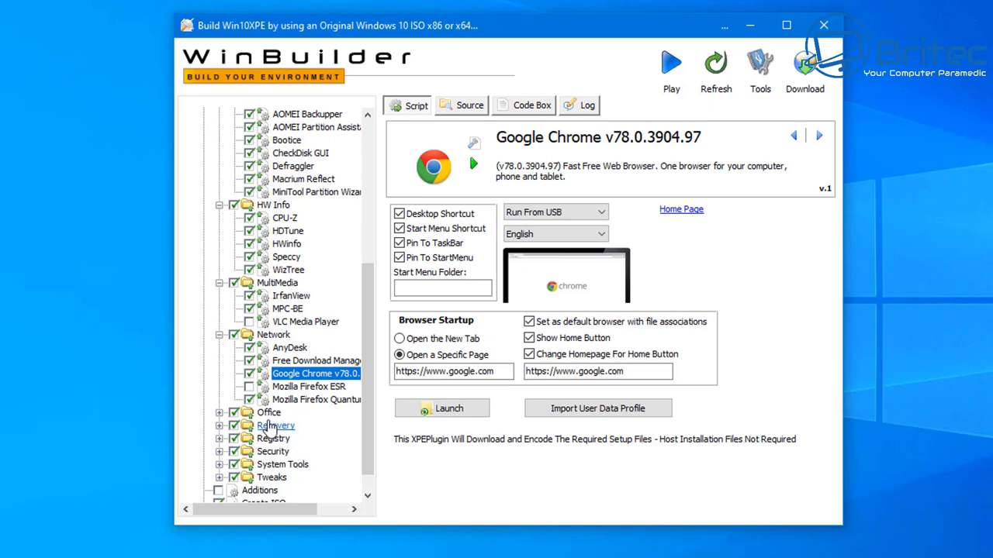
# Look through the scripts offered in the Office, Recovery and Registry groups
pyautogui.click(218, 414)
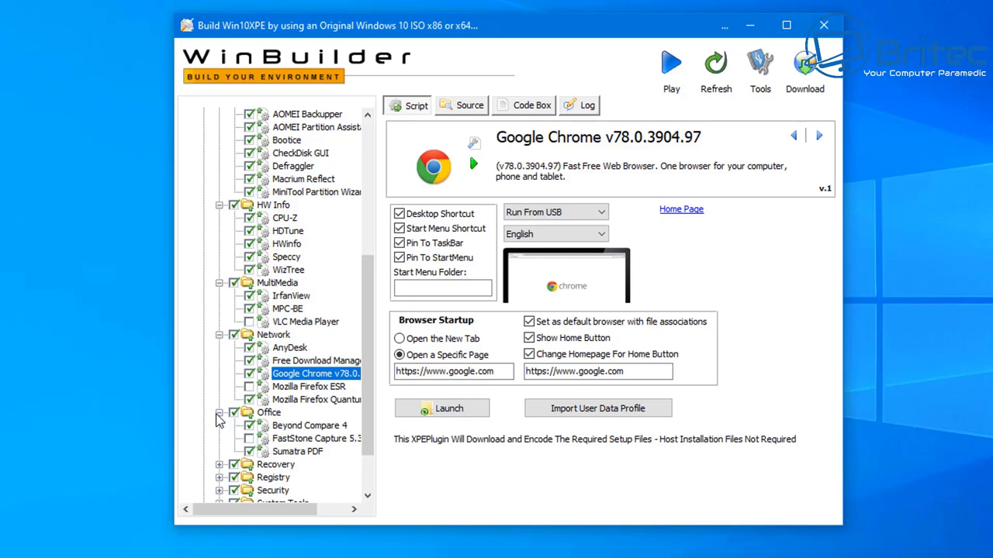
pyautogui.click(217, 414)
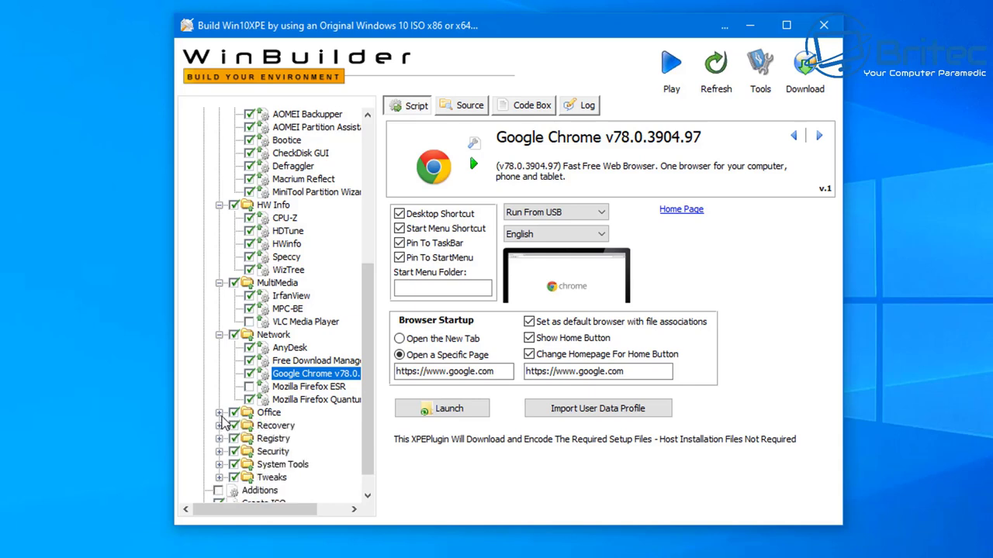
pyautogui.click(220, 415)
pyautogui.click(218, 414)
pyautogui.click(219, 426)
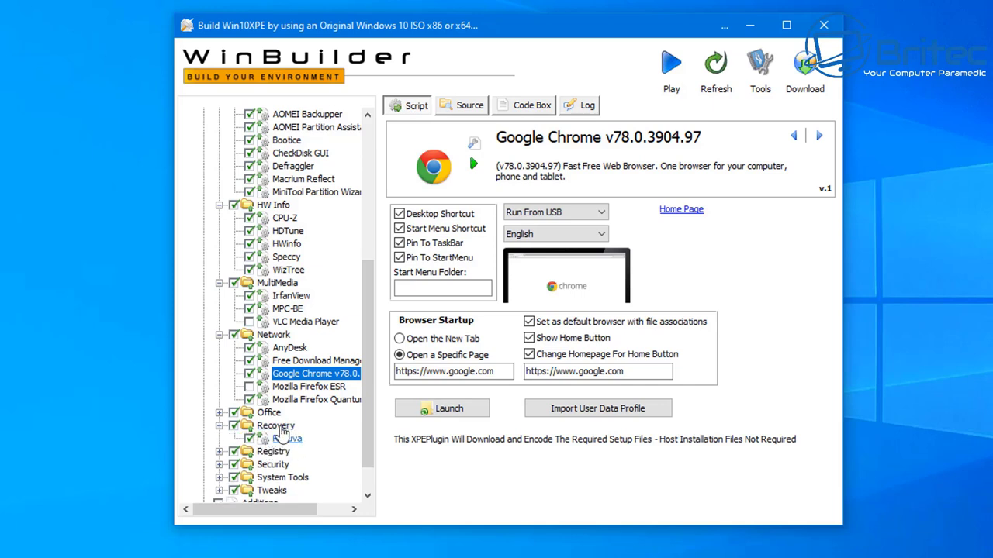
pyautogui.click(219, 452)
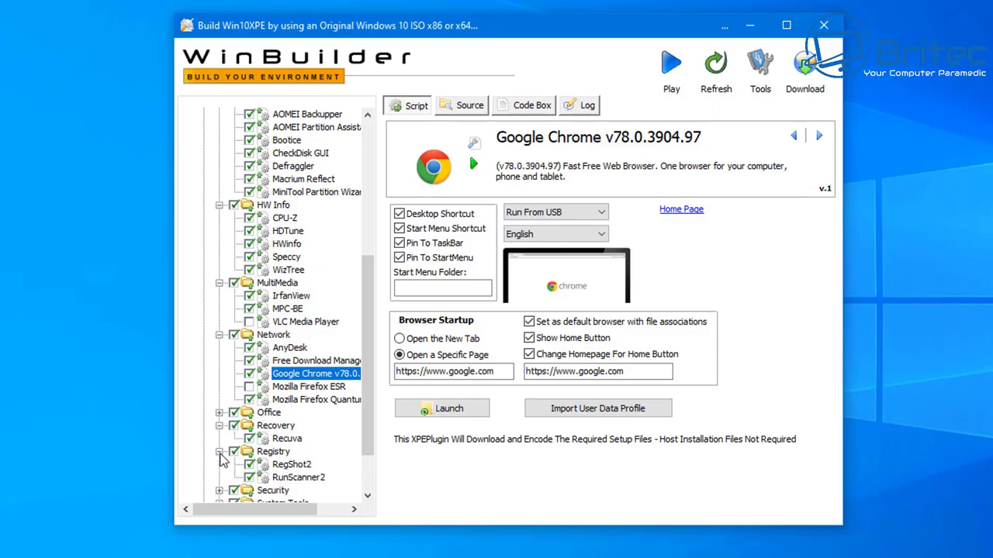
pyautogui.scroll(-2, 225, 454)
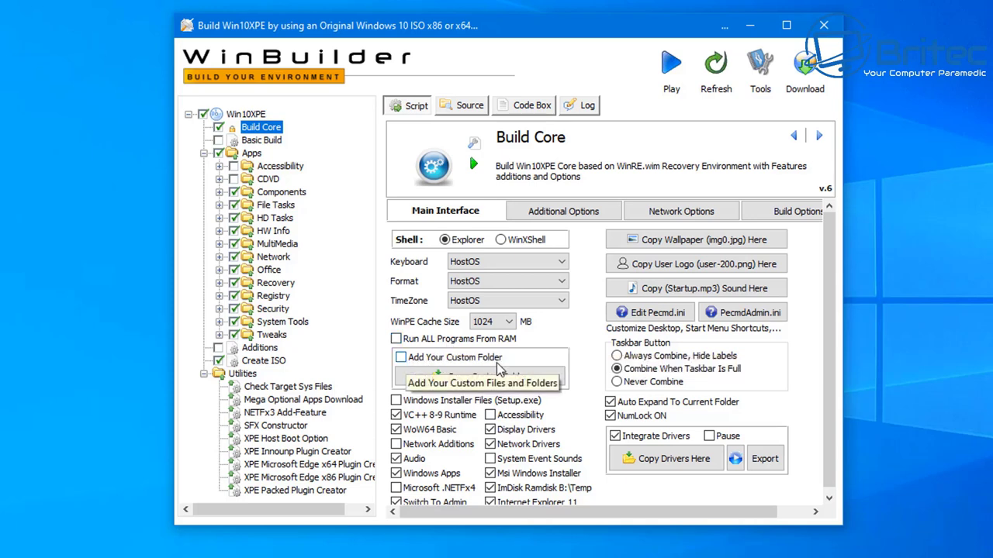
# Set all programs to run from RAM in Build Core, and check the WinPE cache size choices, keeping 1024 MB
pyautogui.click(396, 339)
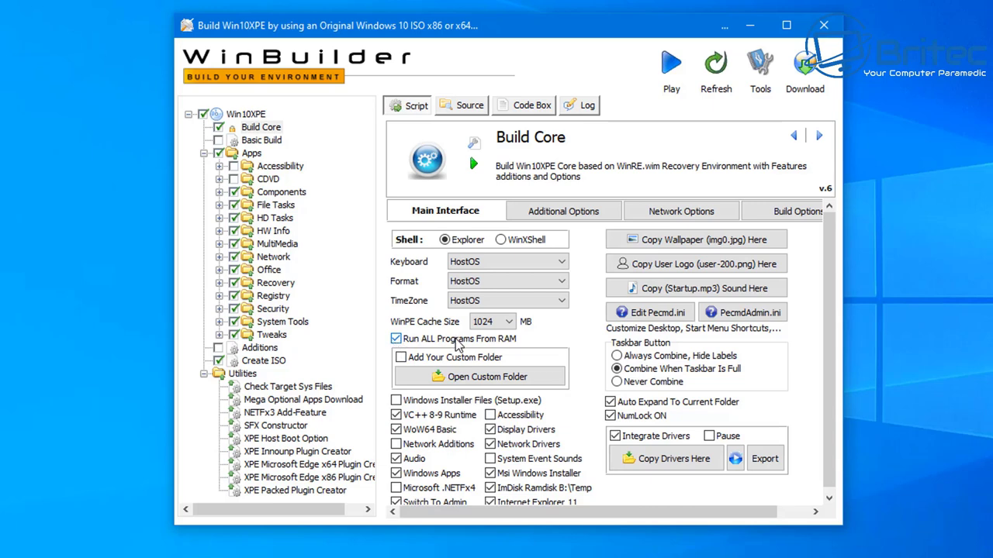
pyautogui.click(509, 322)
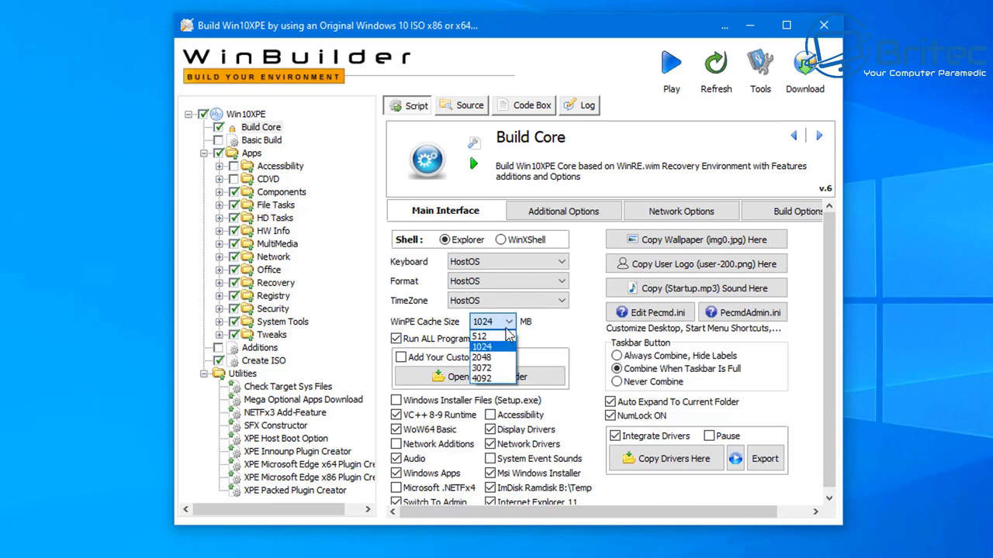
pyautogui.click(509, 325)
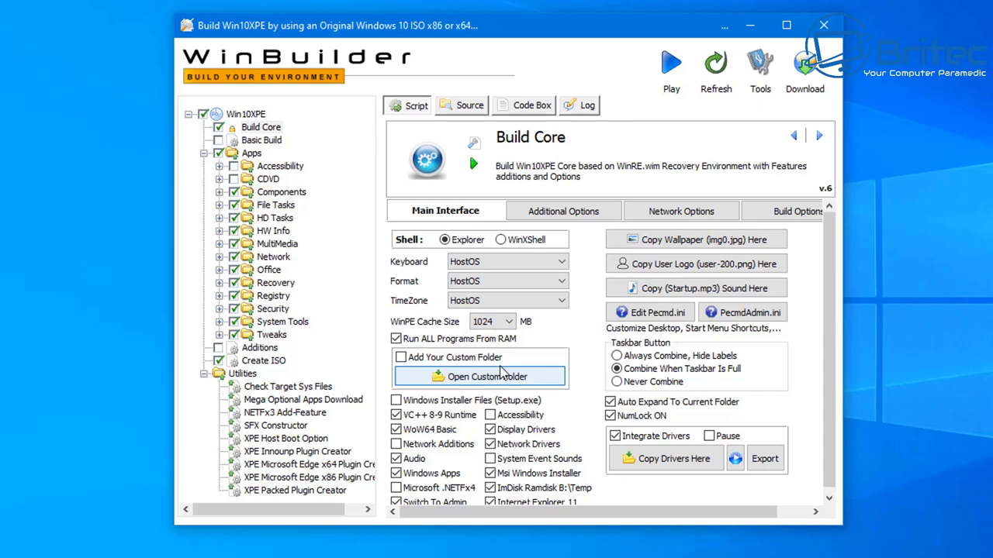
# Enable adding a custom folder to the build, and open that custom folder in File Explorer with its whole window in view
pyautogui.click(401, 360)
pyautogui.click(477, 377)
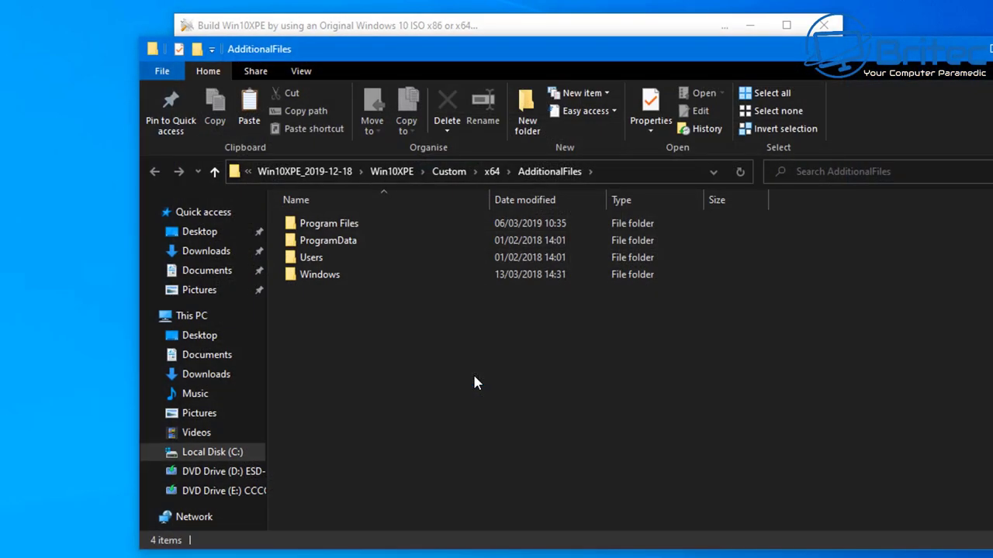
pyautogui.moveTo(510, 58); pyautogui.dragTo(404, 30)
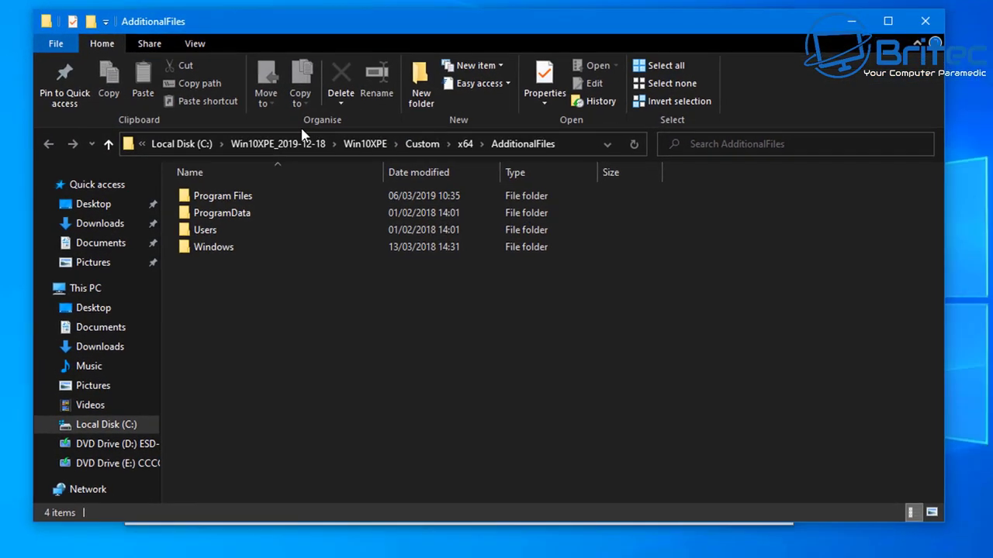
# Open the Program Files folder inside AdditionalFiles and read its Readme.txt
pyautogui.doubleClick(215, 203)
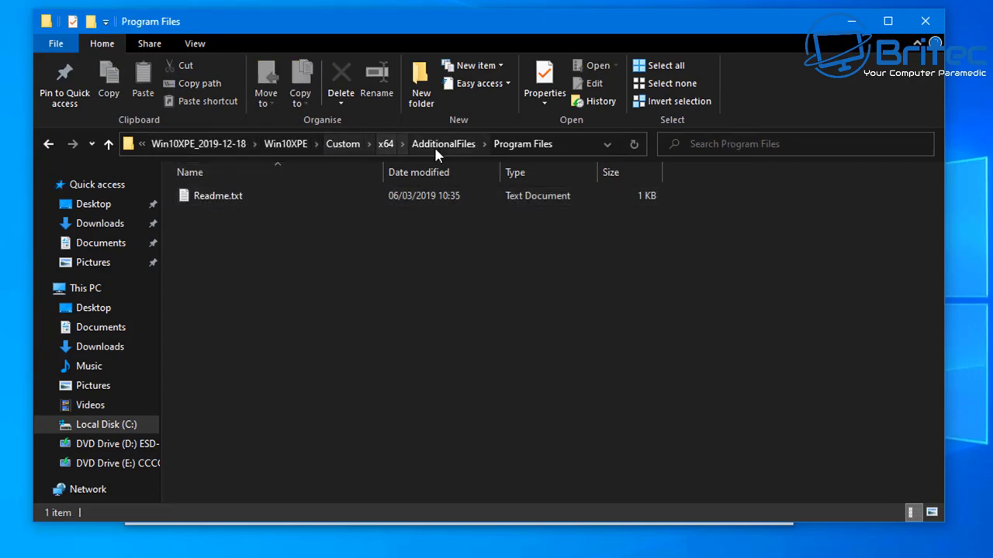
pyautogui.click(231, 199)
pyautogui.doubleClick(230, 197)
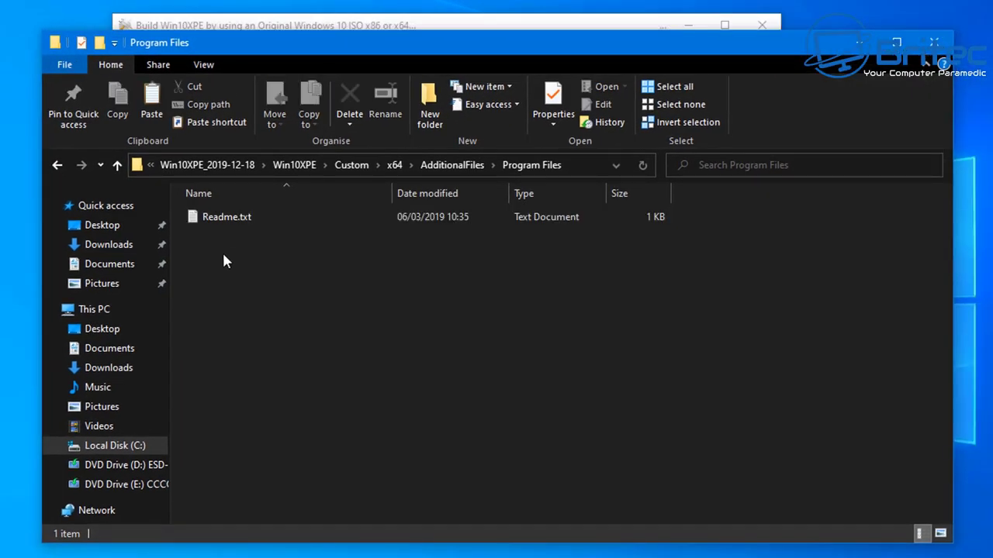
# Paste the FileZillaPortable and WiseDataRecoveryPortable folders into Program Files, and open the FileZillaPortable folder to check its contents
pyautogui.rightClick(223, 254)
pyautogui.click(263, 367)
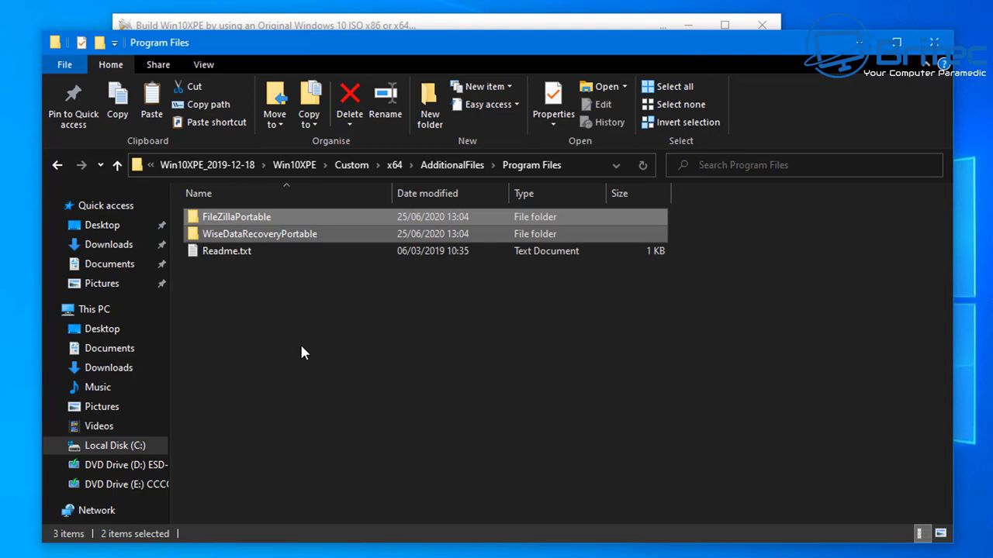
pyautogui.click(279, 237)
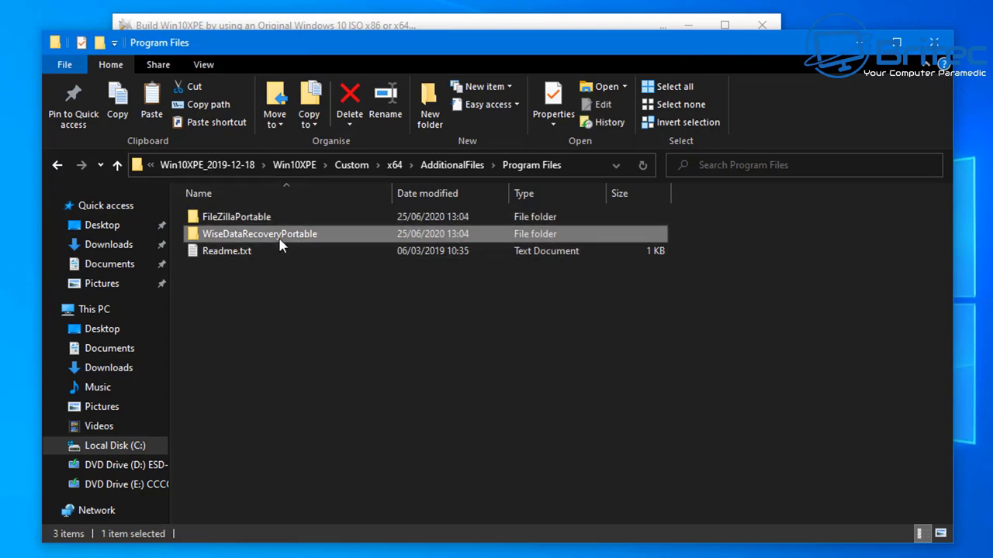
pyautogui.click(263, 219)
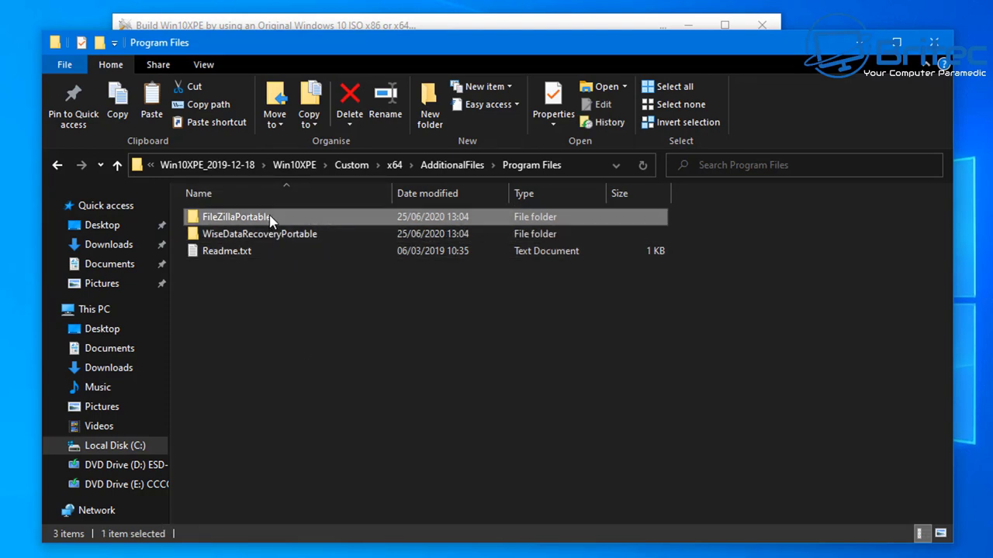
pyautogui.doubleClick(270, 221)
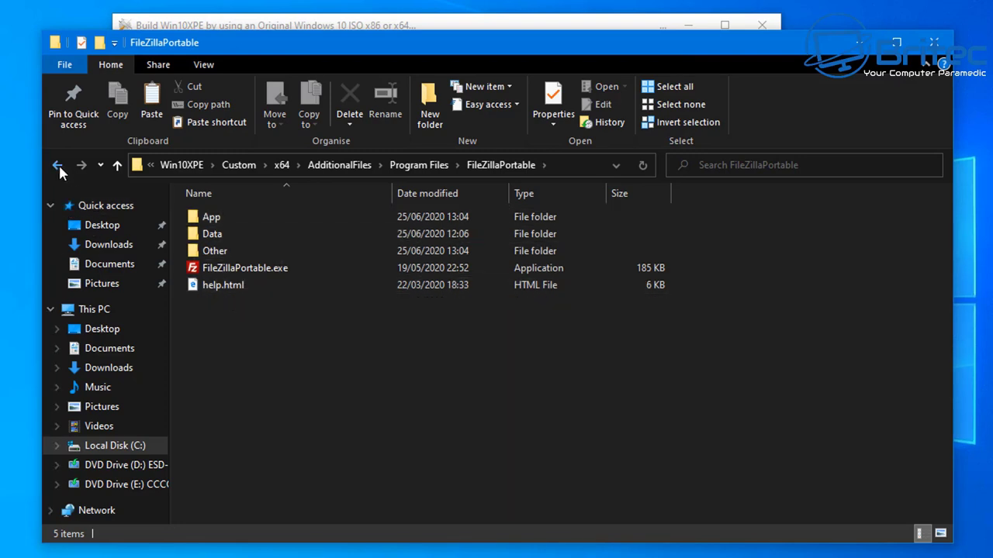
# Go back through Program Files to the AdditionalFiles folder, and close the File Explorer window
pyautogui.click(59, 167)
pyautogui.click(268, 250)
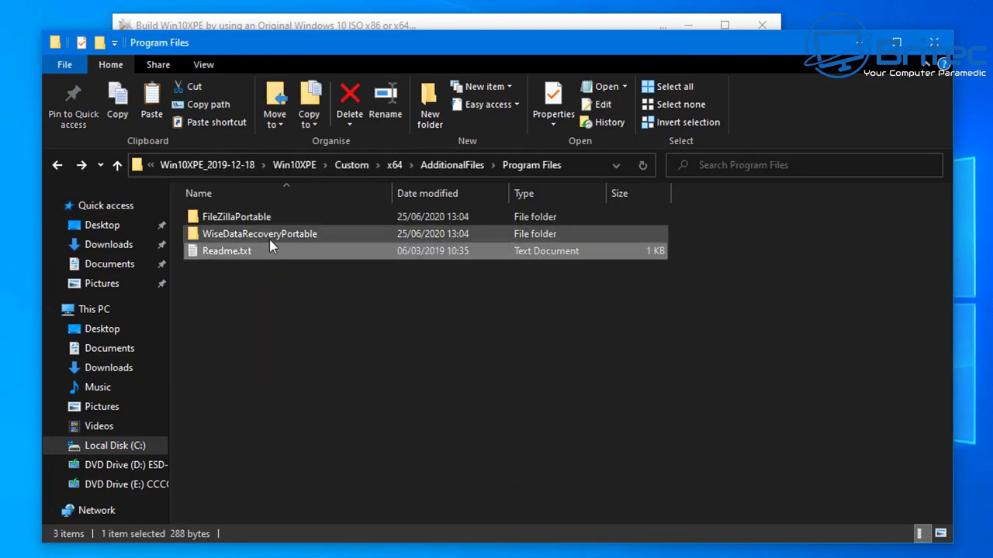
pyautogui.click(58, 167)
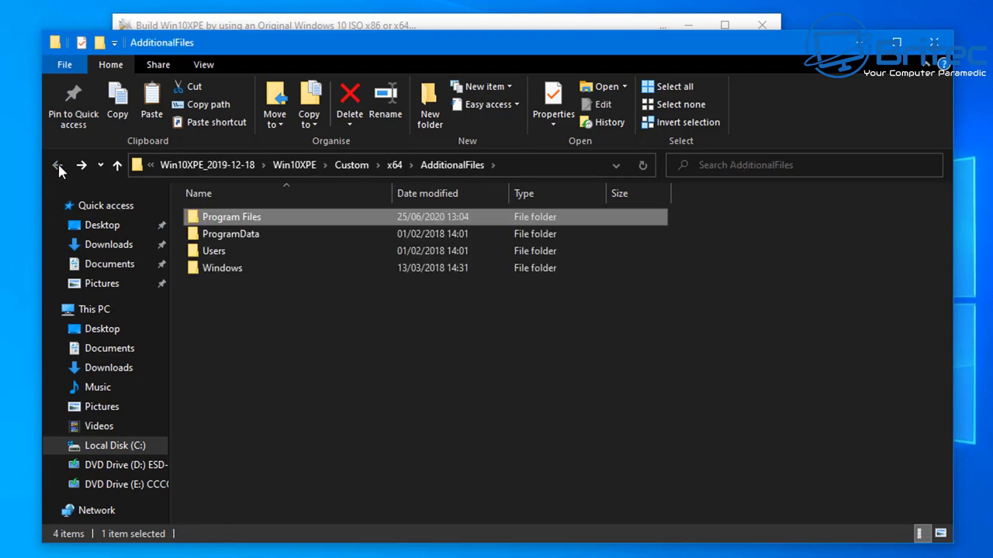
pyautogui.click(934, 42)
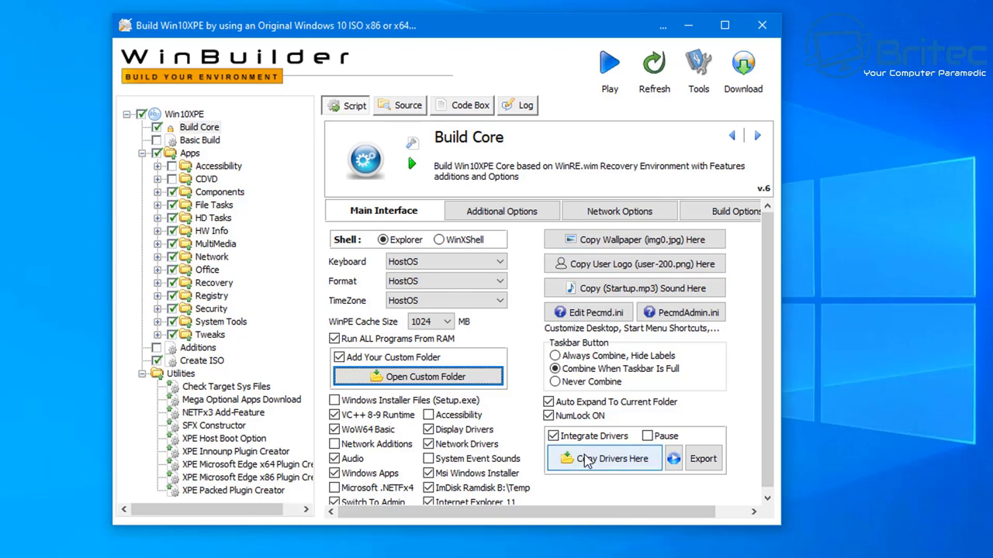
# Look over the build, network and additional options of Build Core, and return to its main interface settings
pyautogui.click(731, 219)
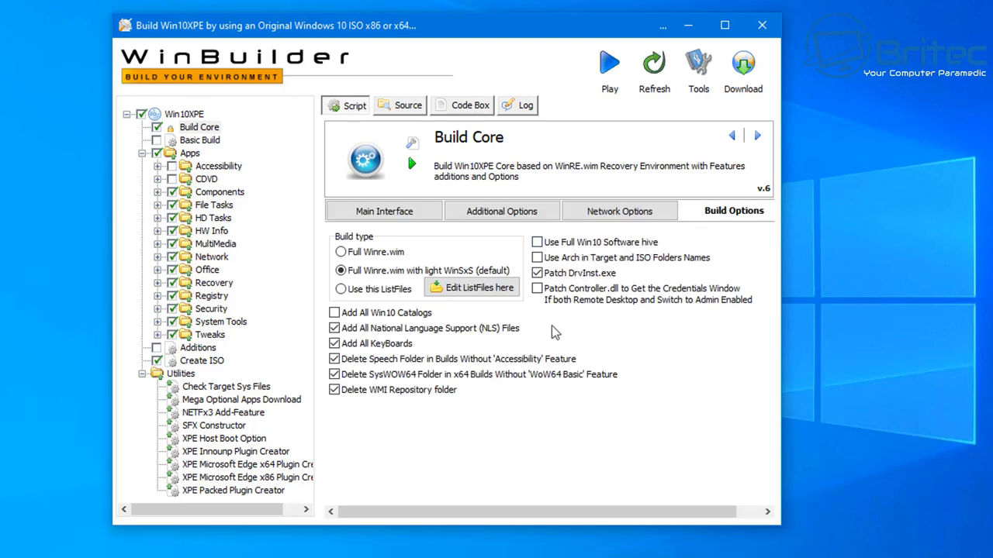
pyautogui.click(605, 213)
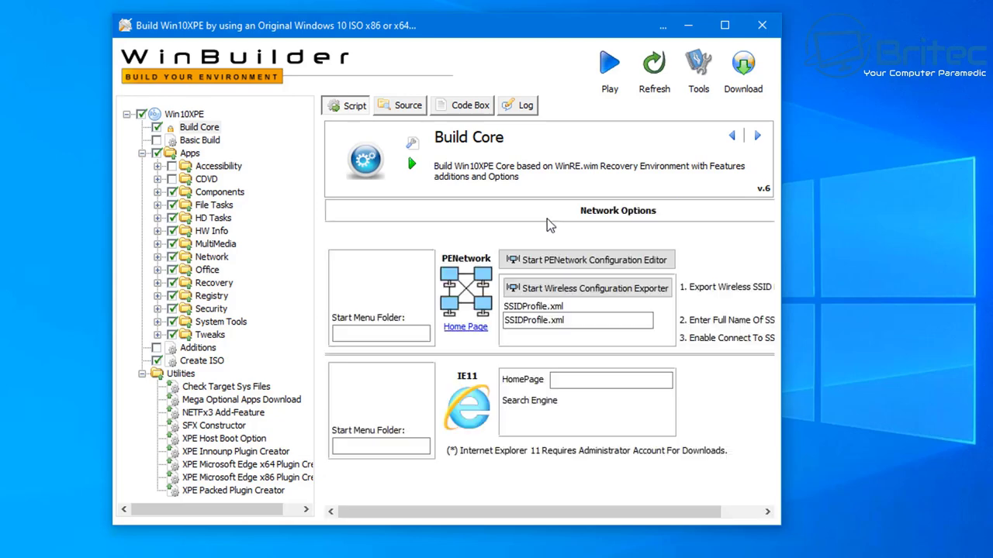
pyautogui.click(489, 212)
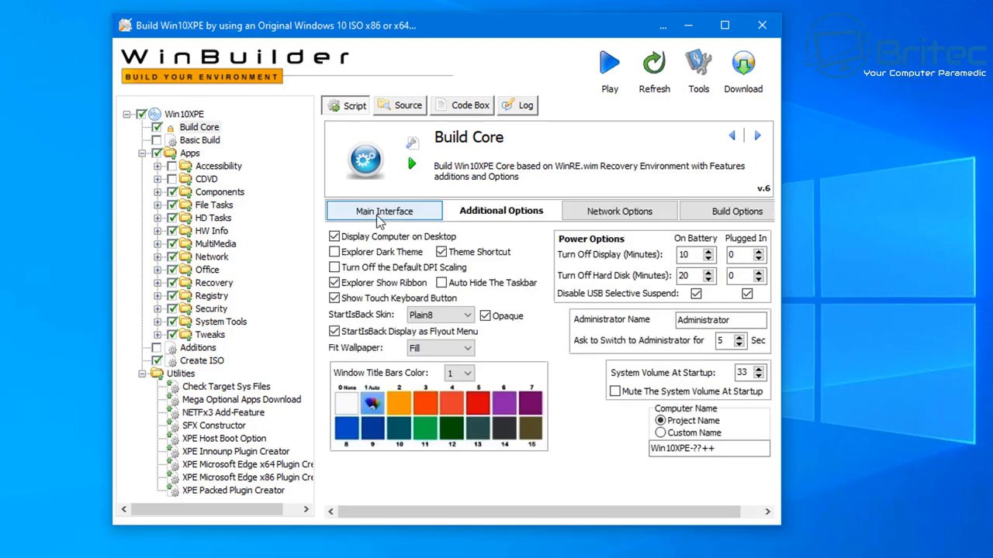
pyautogui.click(378, 220)
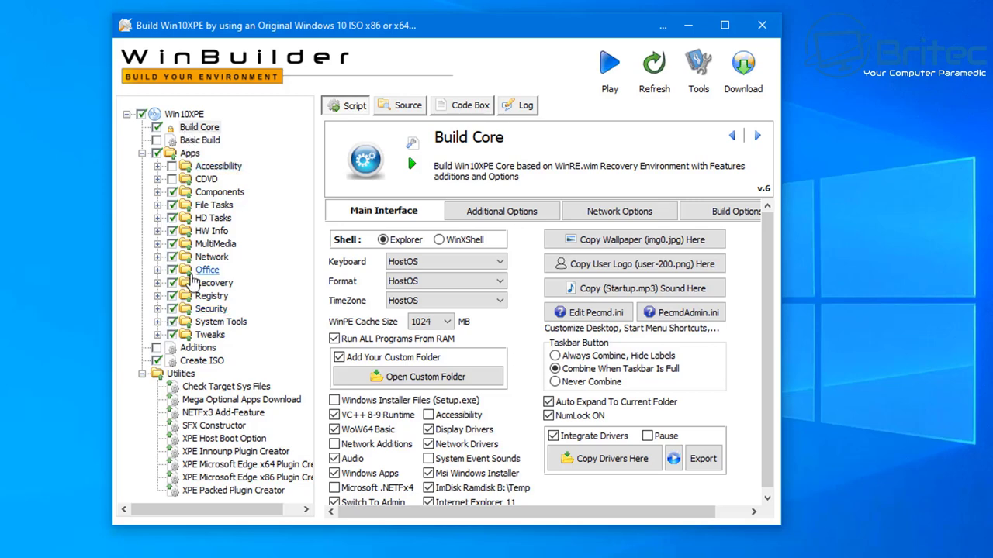
# Start building the selected Win10XPE scripts, and accept downloading the required Windows ADK files
pyautogui.click(609, 69)
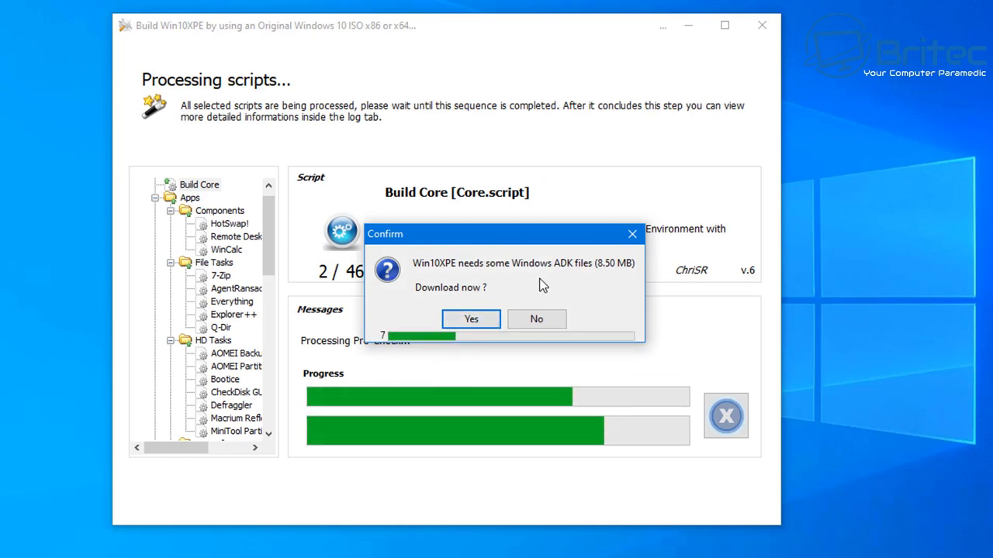
pyautogui.click(471, 321)
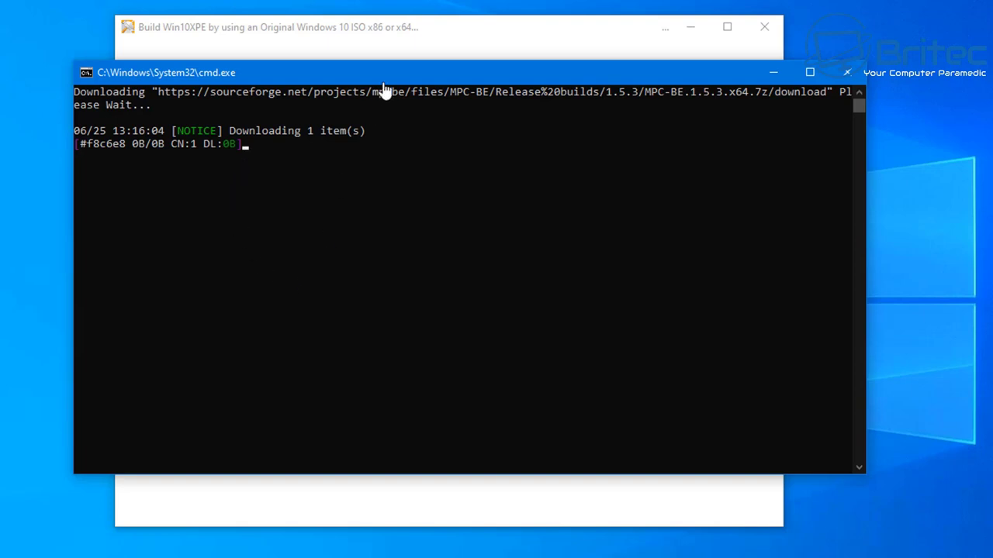
pyautogui.click(390, 72)
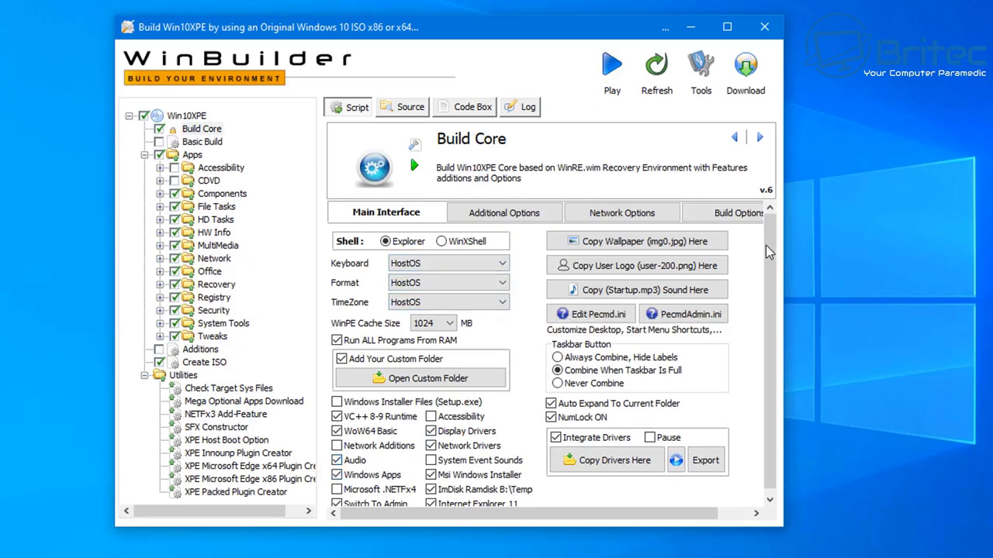
# Collapse the Utilities group in the project tree, and close WinBuilder
pyautogui.scroll(-1, 781, 314)
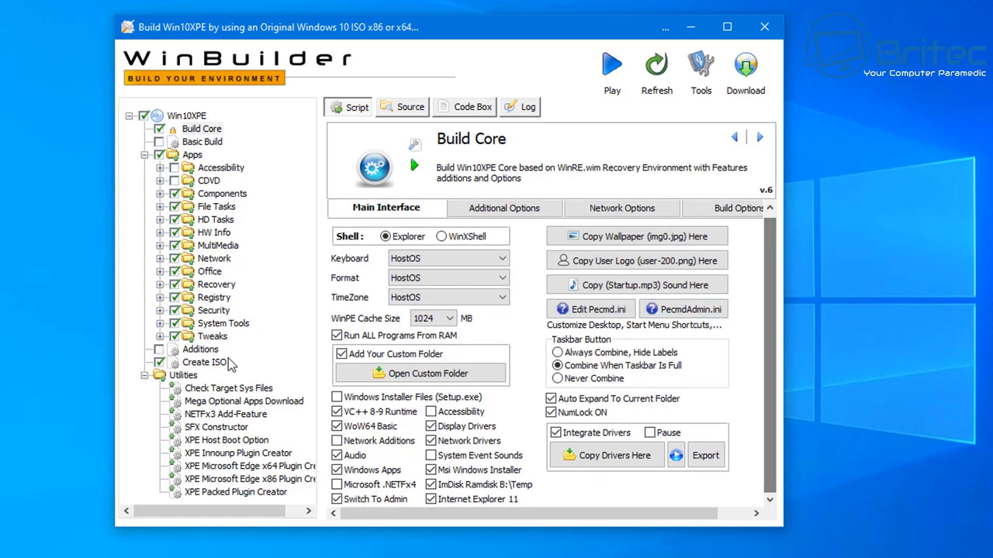
pyautogui.click(144, 375)
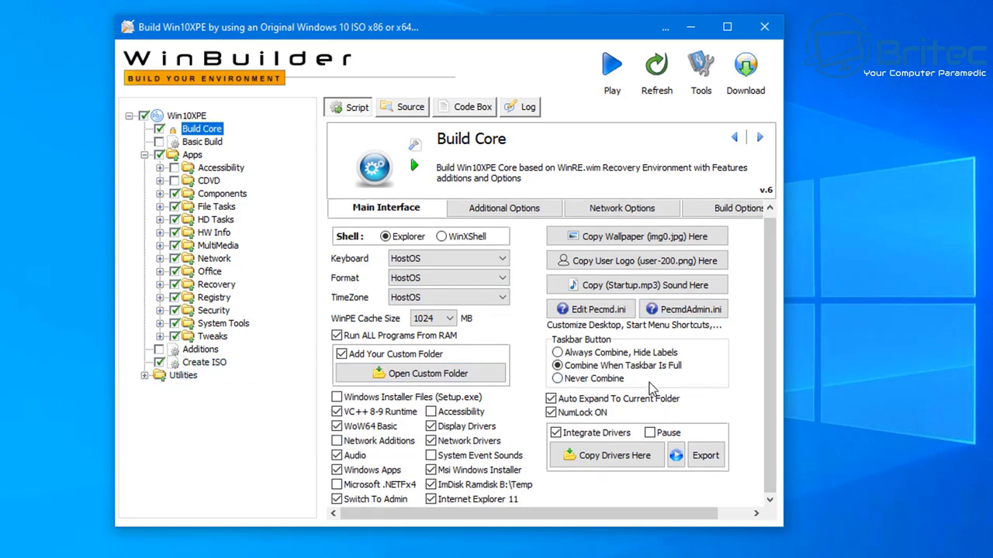
pyautogui.click(765, 30)
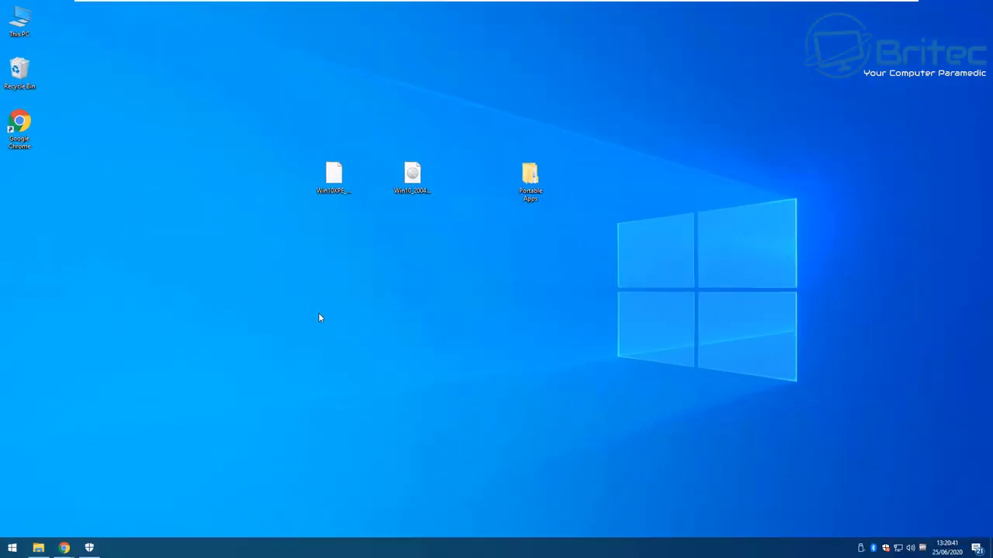
# Turn on real-time protection, cloud-delivered protection, automatic sample submission and Tamper Protection in Windows Security, and close it
pyautogui.rightClick(39, 548)
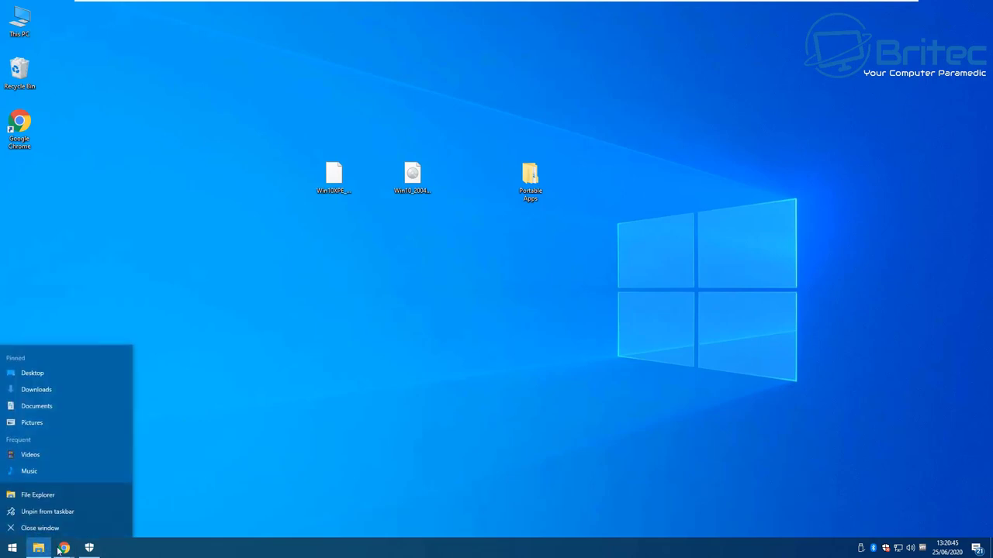
pyautogui.click(90, 548)
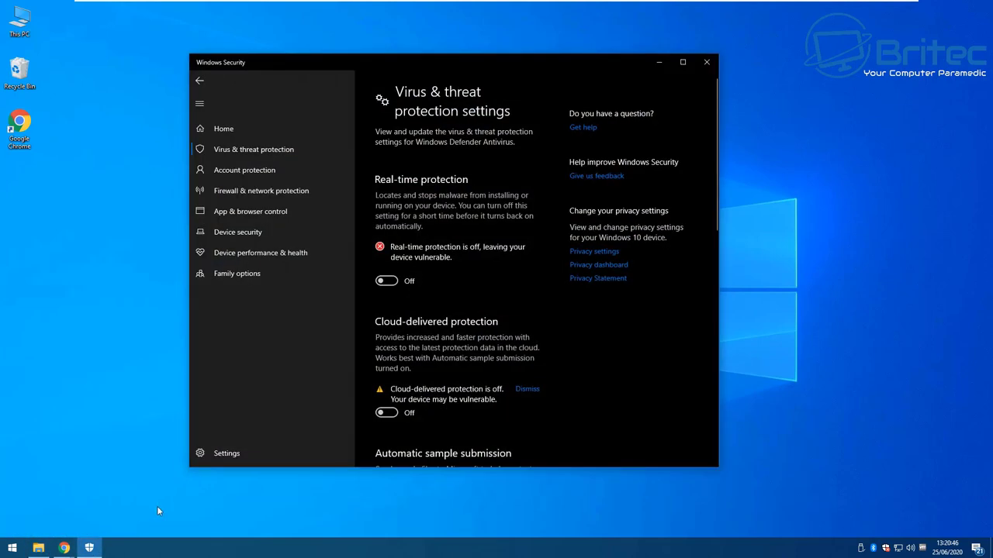
pyautogui.click(387, 280)
pyautogui.click(386, 381)
pyautogui.scroll(-3, 406, 401)
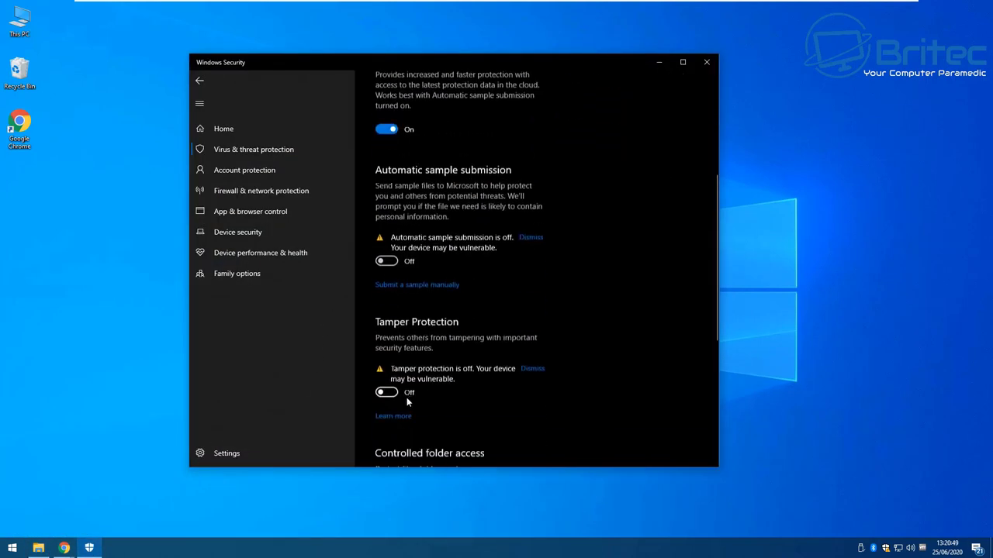
pyautogui.click(391, 253)
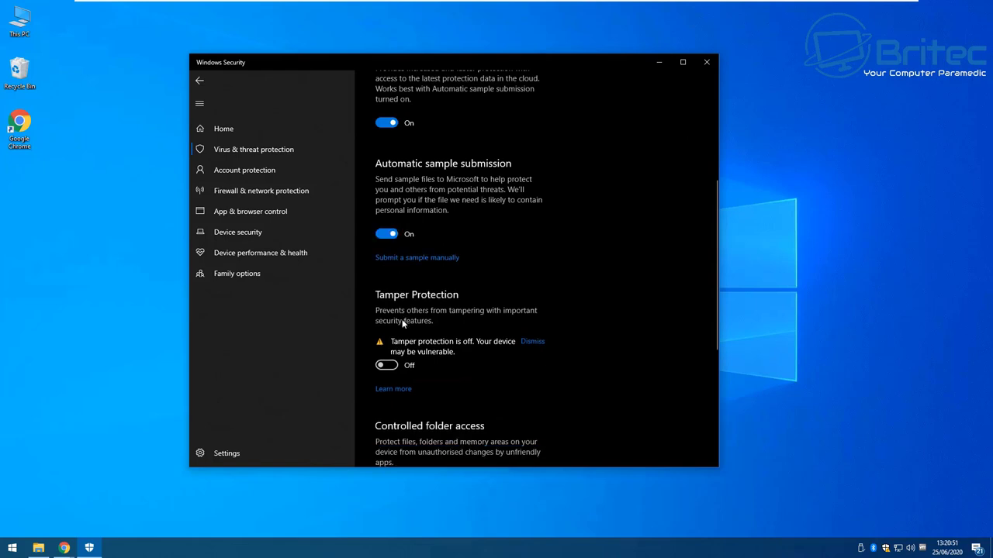
pyautogui.click(386, 365)
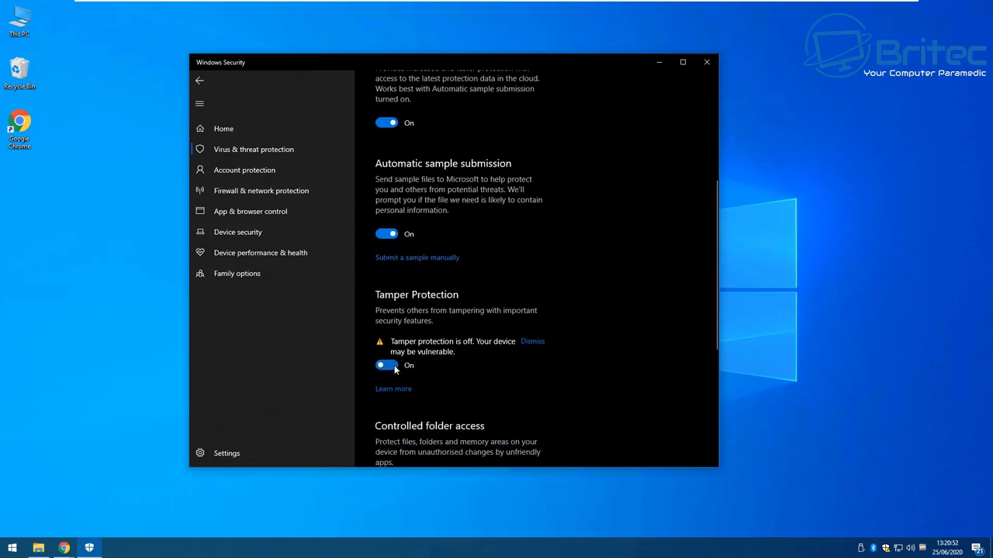
pyautogui.click(705, 62)
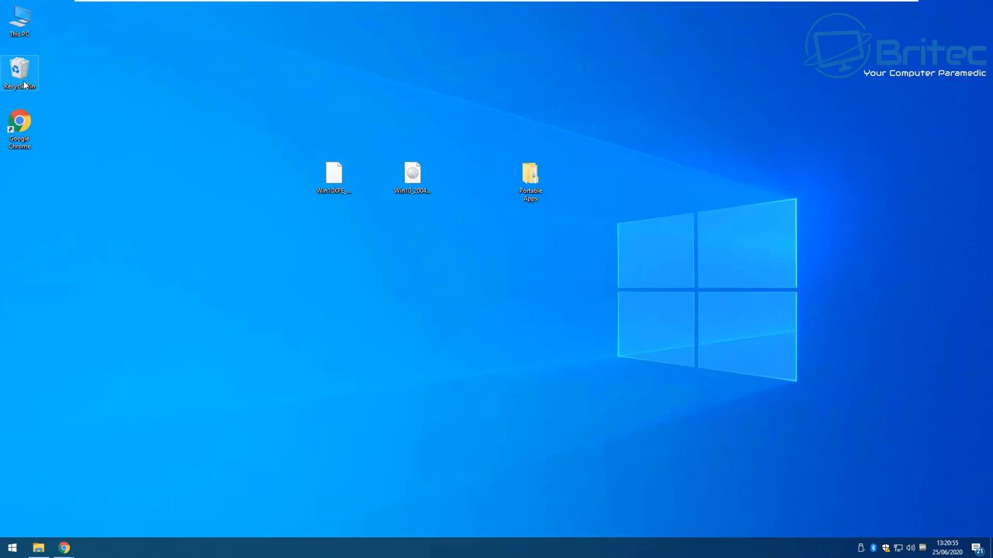
# Open a new File Explorer window and eject the mounted DVD drives E: and D:
pyautogui.rightClick(41, 547)
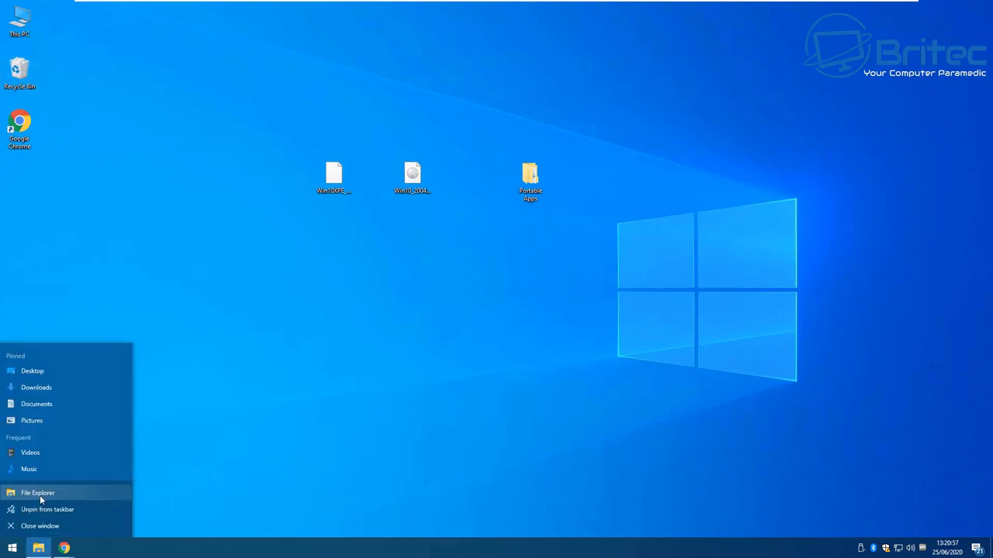
pyautogui.click(40, 495)
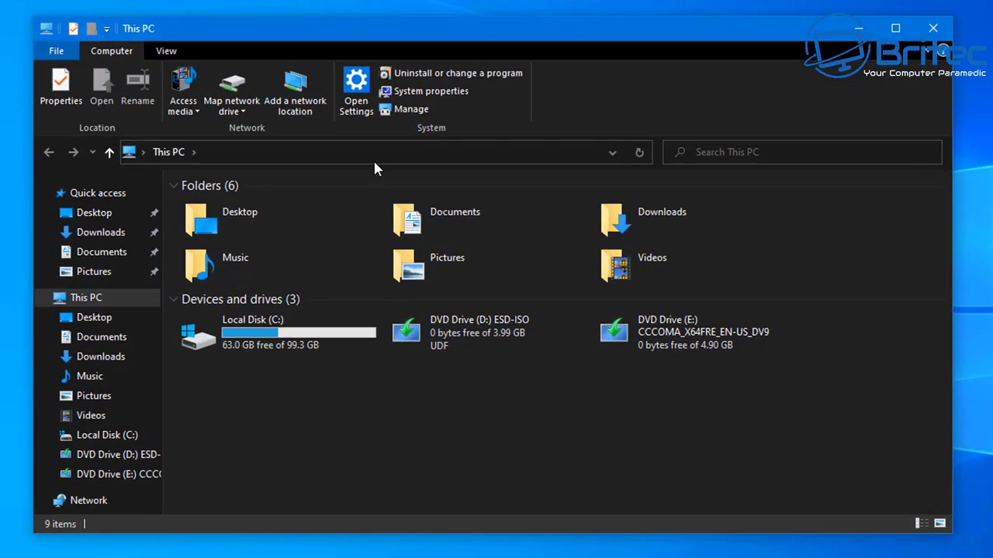
pyautogui.click(265, 344)
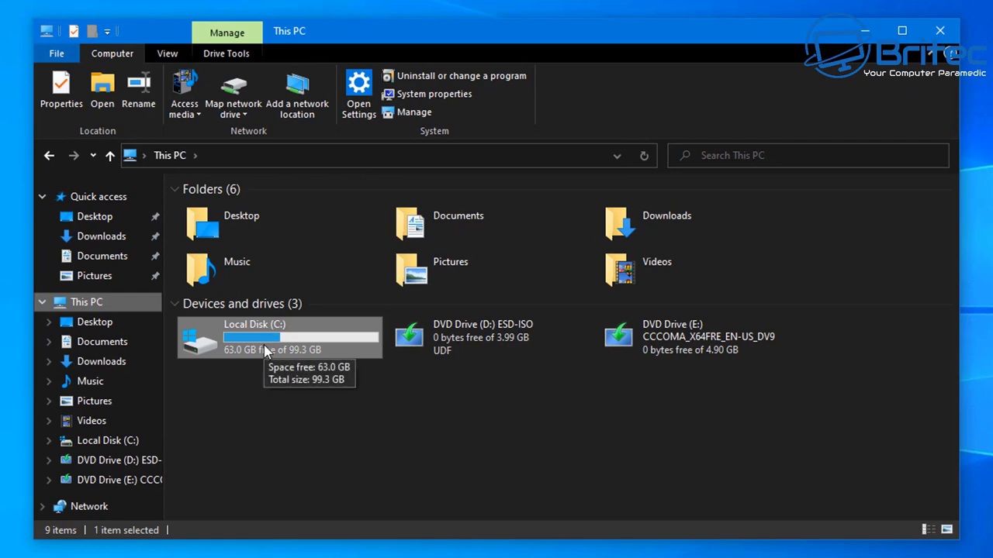
pyautogui.rightClick(649, 342)
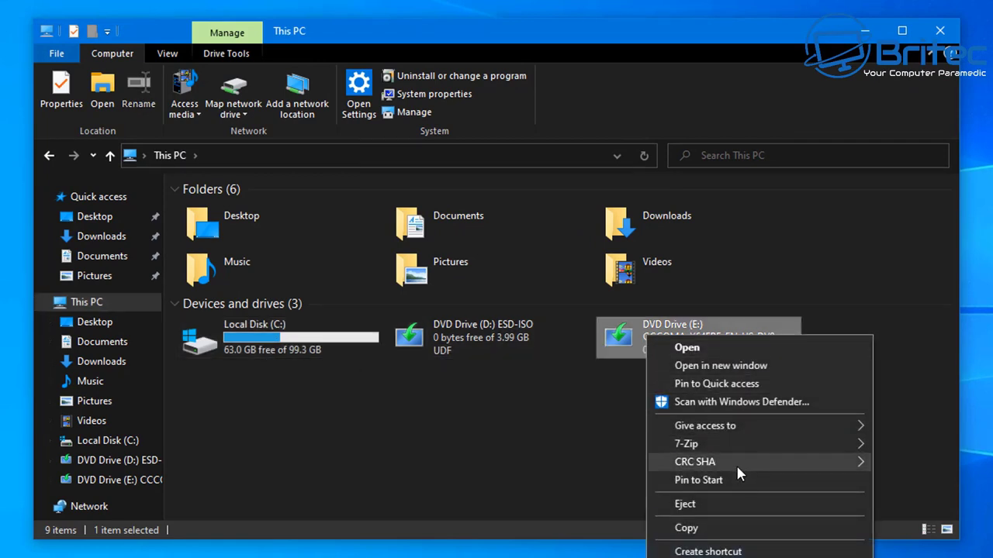
pyautogui.click(733, 503)
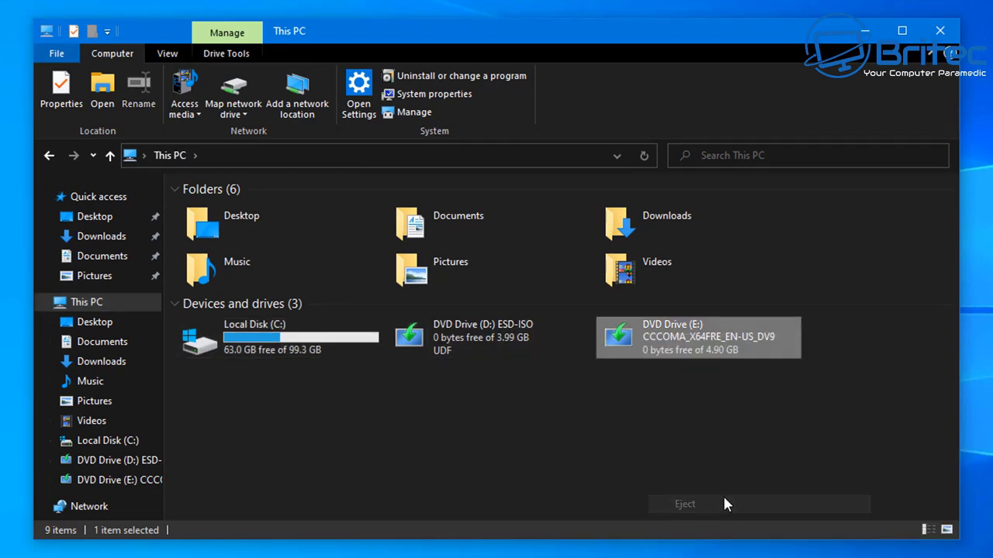
pyautogui.rightClick(465, 336)
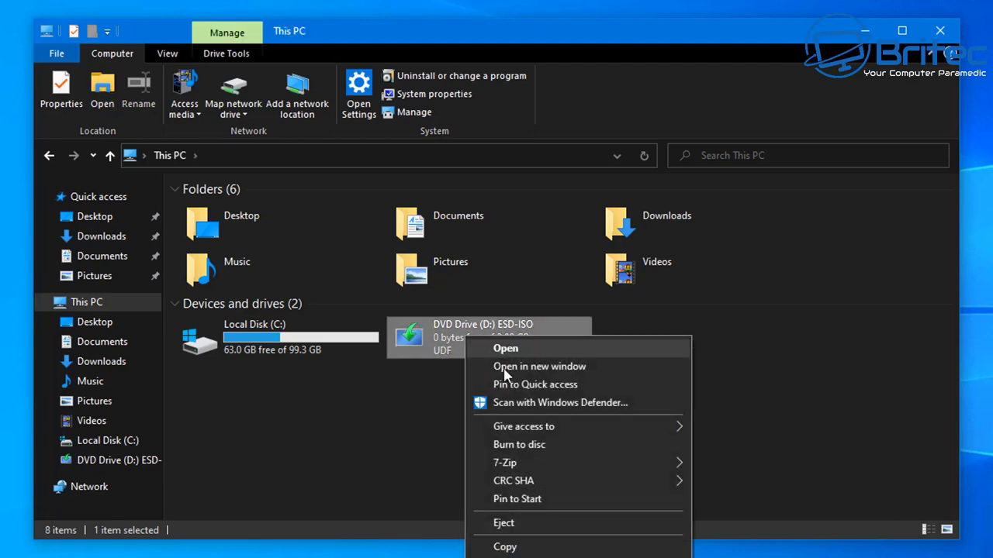
pyautogui.click(521, 527)
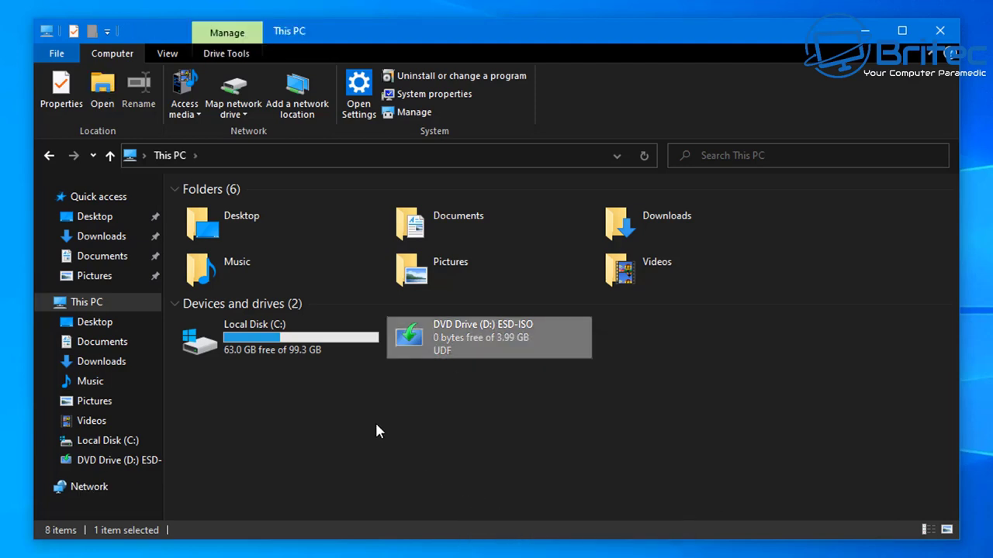
# Open the Win10XPE folder inside Win10XPE_2019-12-18 on Local Disk (C:), and select Win10XPE_x64.ISO
pyautogui.click(256, 339)
pyautogui.doubleClick(255, 336)
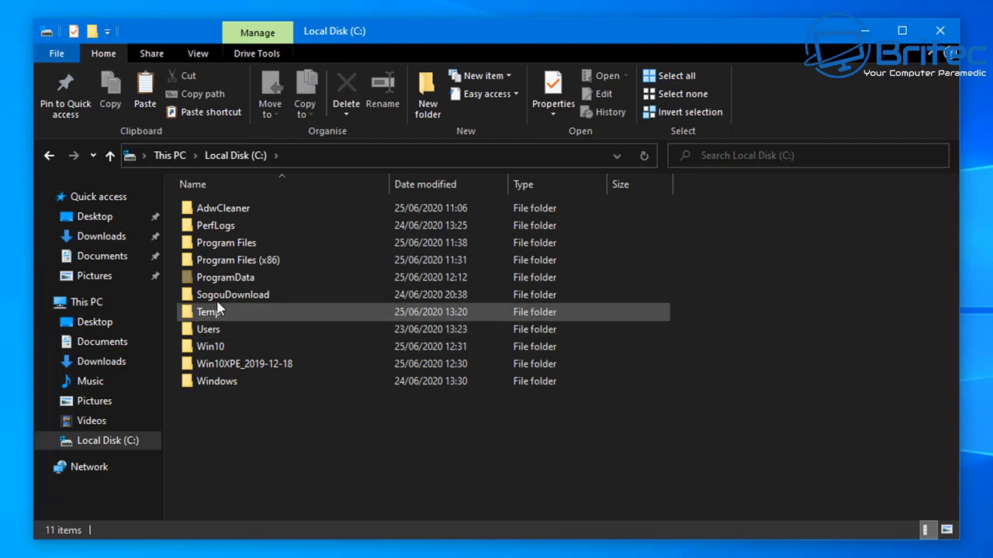
pyautogui.click(223, 368)
pyautogui.doubleClick(224, 369)
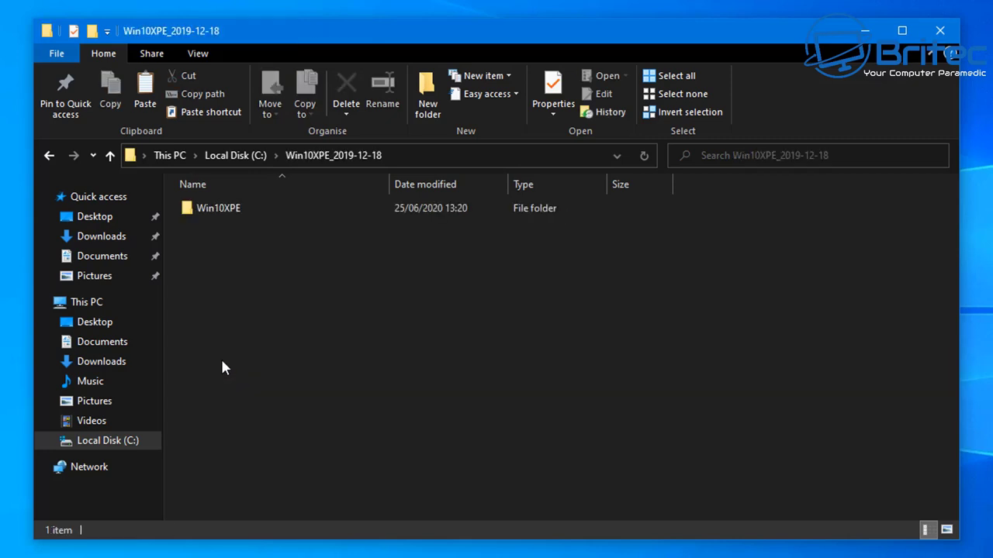
pyautogui.doubleClick(194, 209)
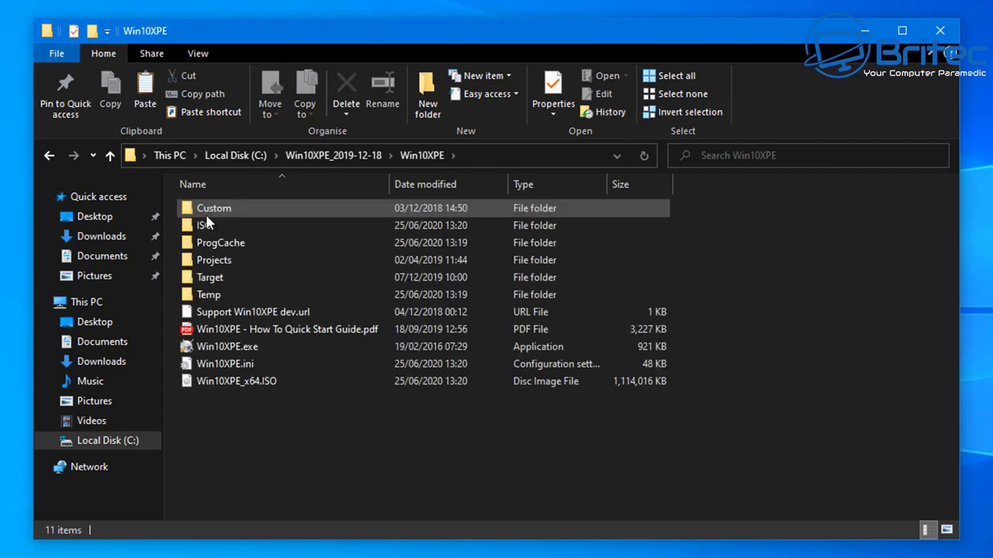
pyautogui.click(200, 388)
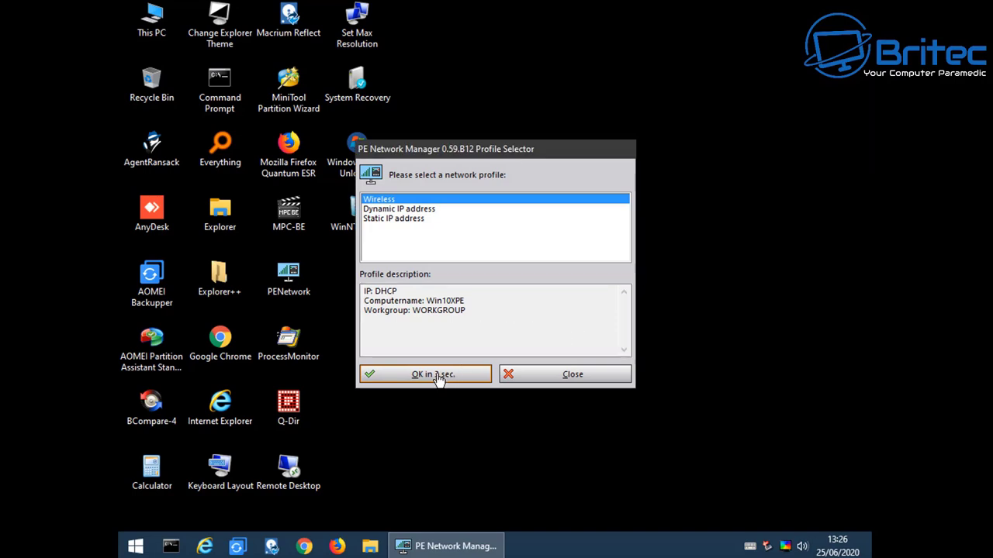
# Choose the Dynamic IP address profile in the booted PE's network profile selector, and confirm it
pyautogui.click(409, 209)
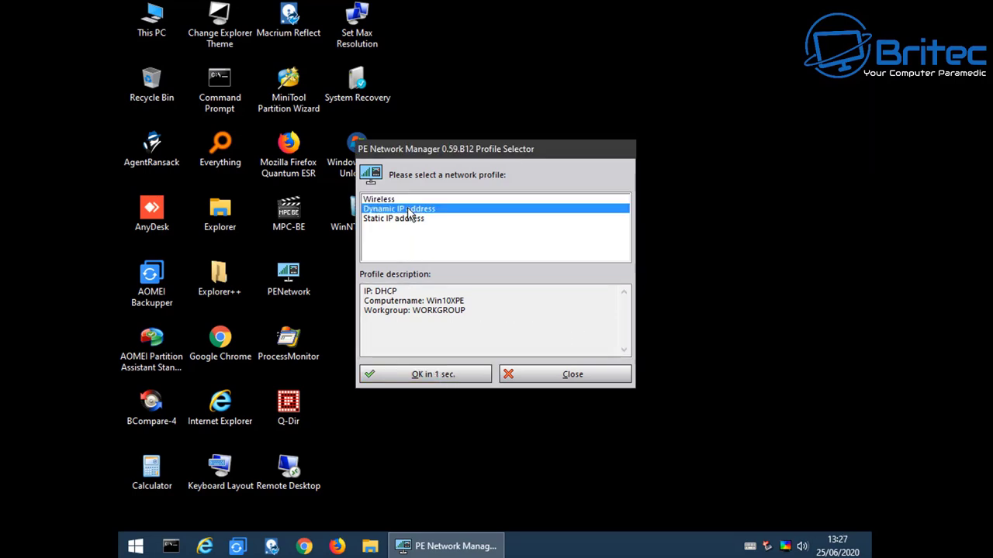
pyautogui.click(420, 382)
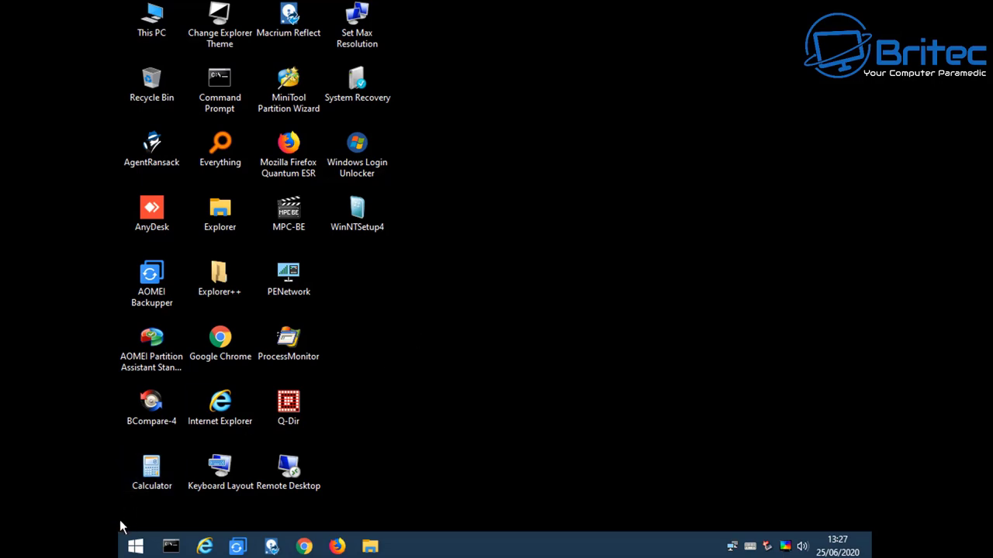
# Look over the programs and shortcuts in the PE environment's Start menu, and close the menu
pyautogui.click(137, 546)
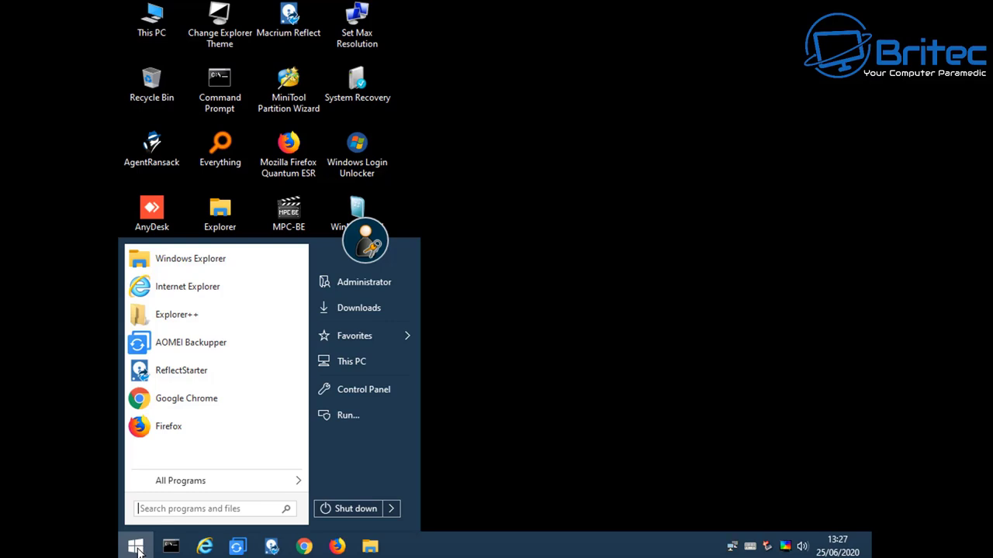
pyautogui.click(135, 548)
pyautogui.click(136, 548)
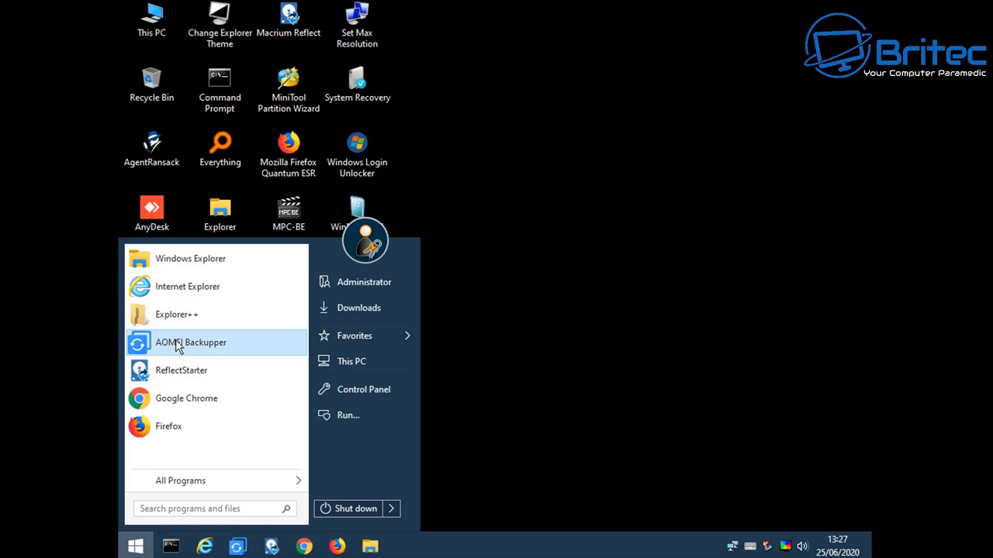
pyautogui.click(552, 242)
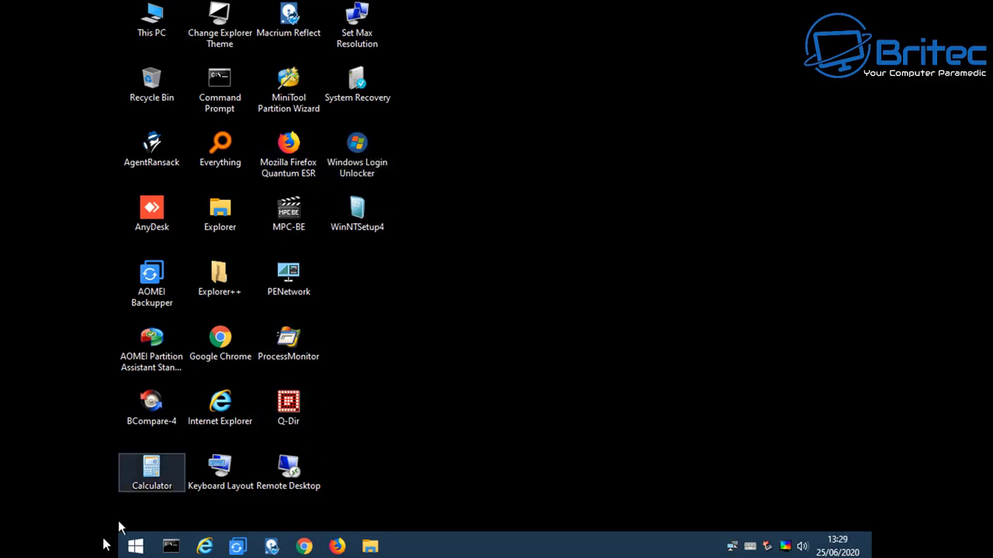
# Launch CPU-Z from the HW Info programs, dismiss its update notice, look over the processor details, and close it
pyautogui.click(135, 546)
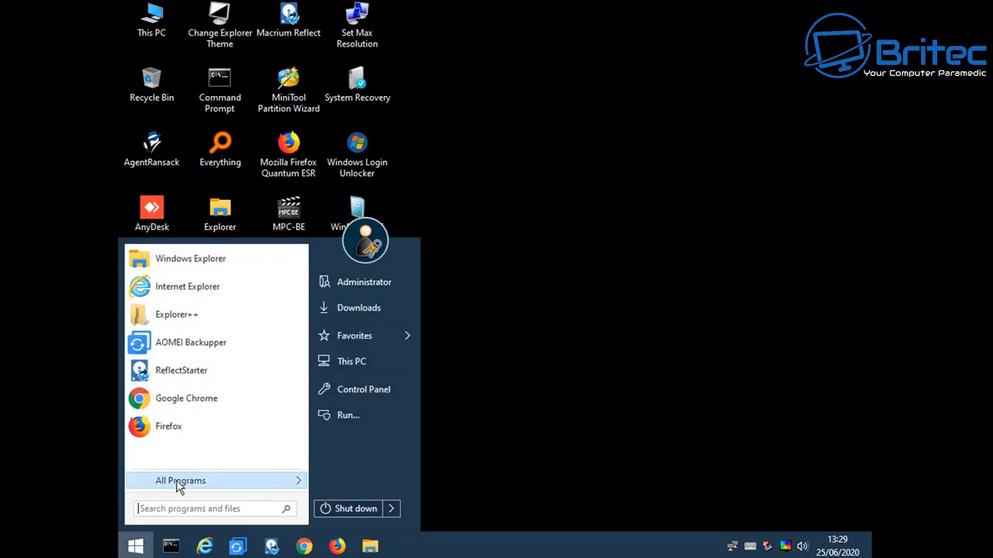
pyautogui.click(179, 482)
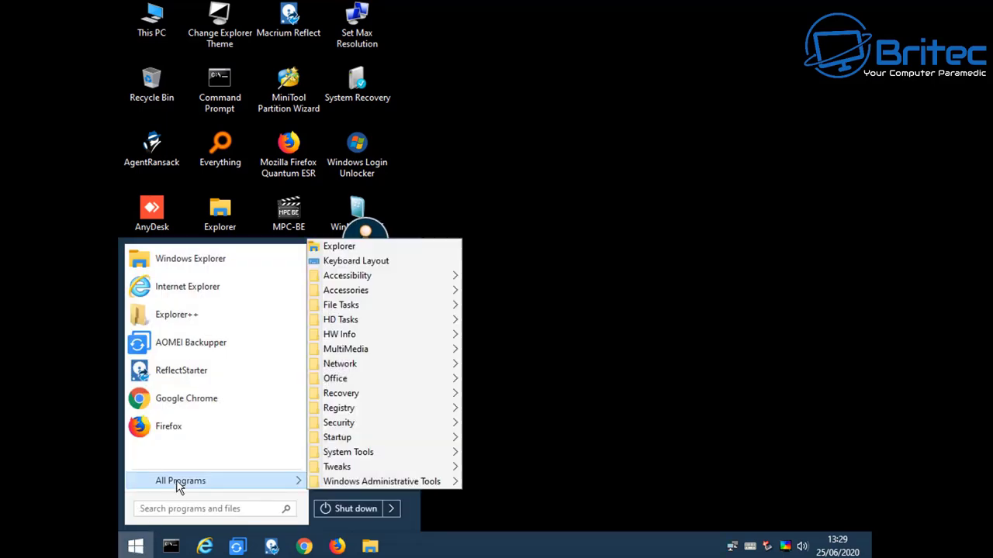
pyautogui.moveTo(394, 361)
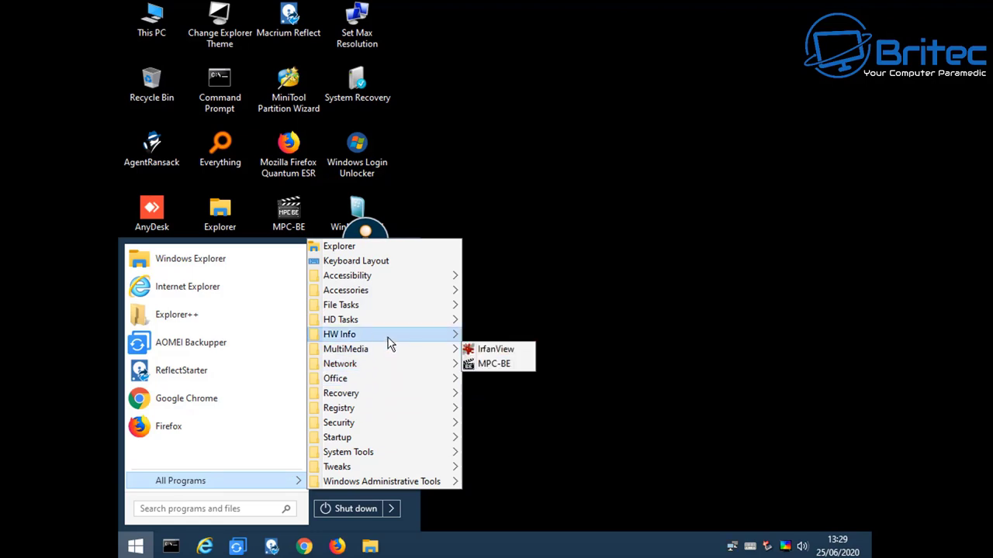
pyautogui.click(497, 335)
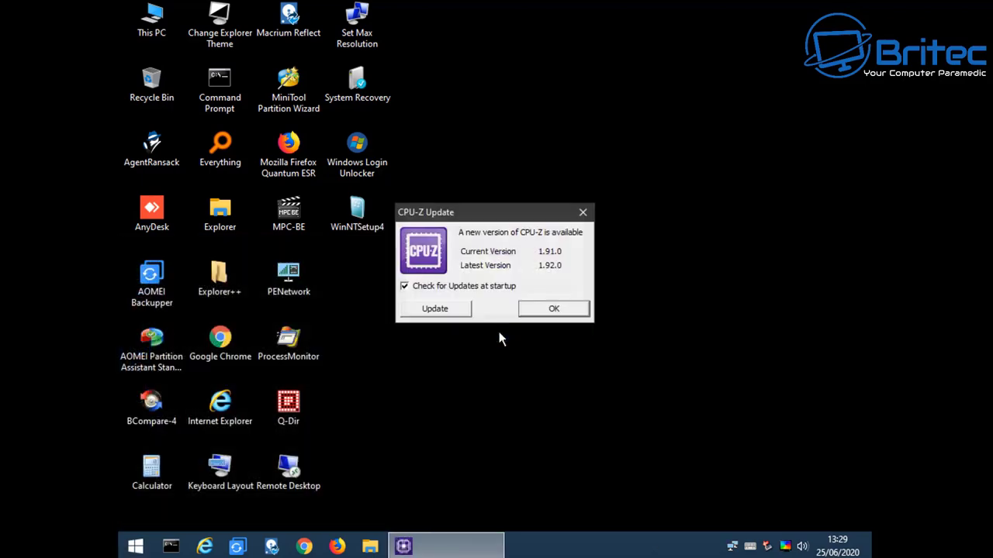
pyautogui.click(549, 308)
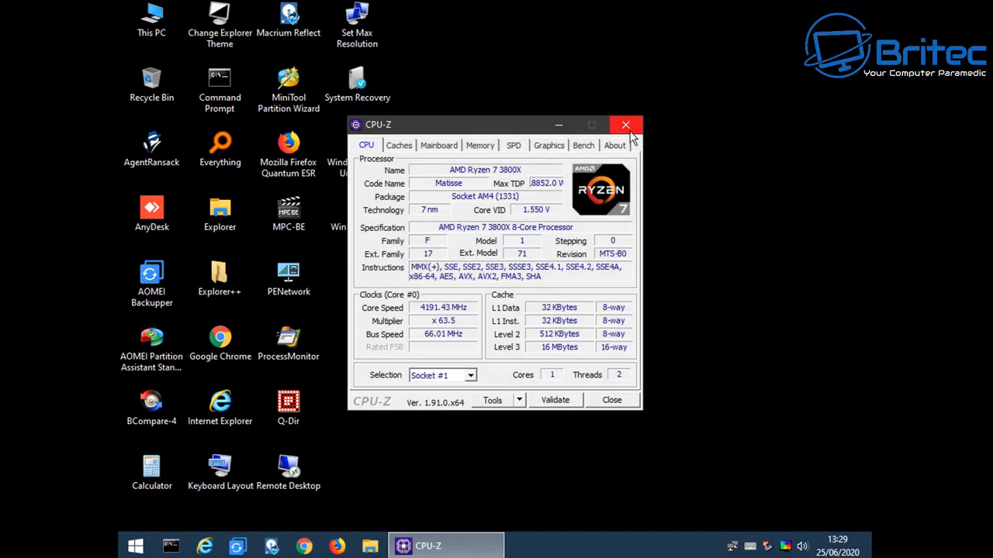
pyautogui.click(627, 126)
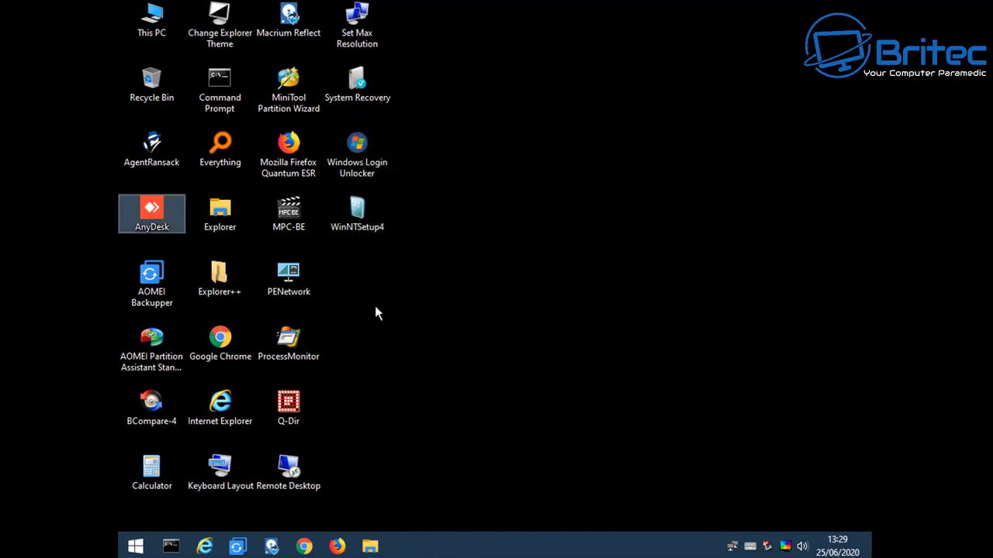
# Launch AOMEI Partition Assistant Standard Edition 8.6 from the HD Tasks programs, look over the partitions on Disk 1, and close it
pyautogui.click(135, 547)
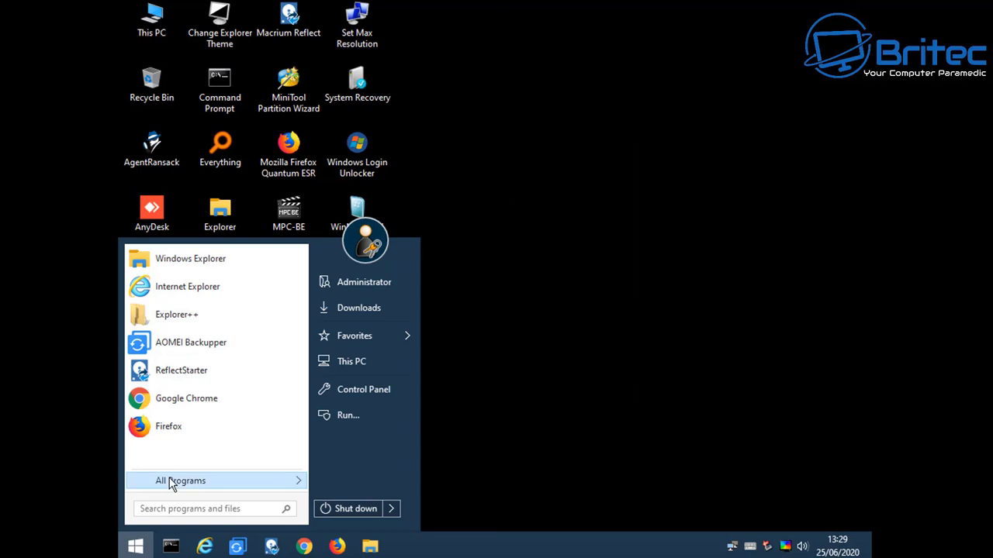
pyautogui.click(168, 481)
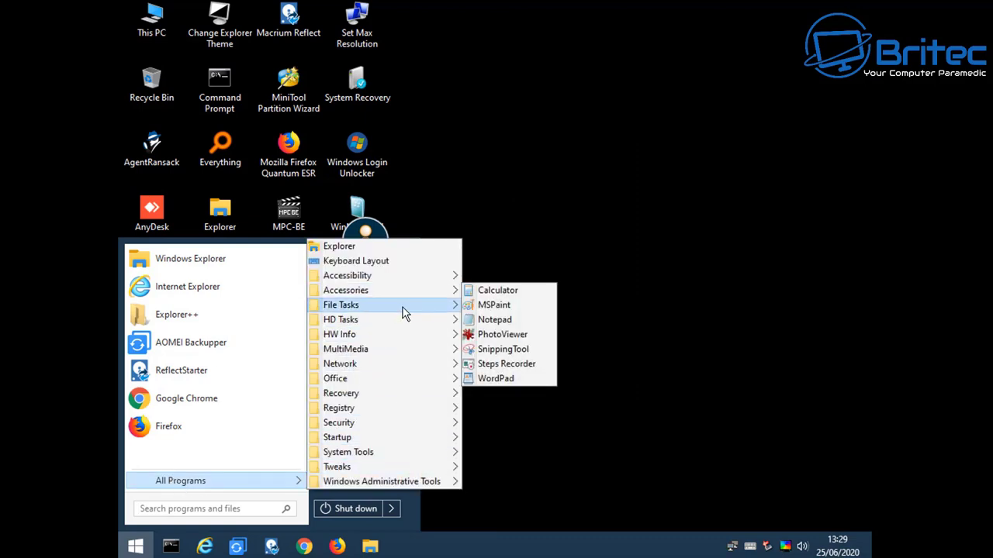
pyautogui.moveTo(403, 310)
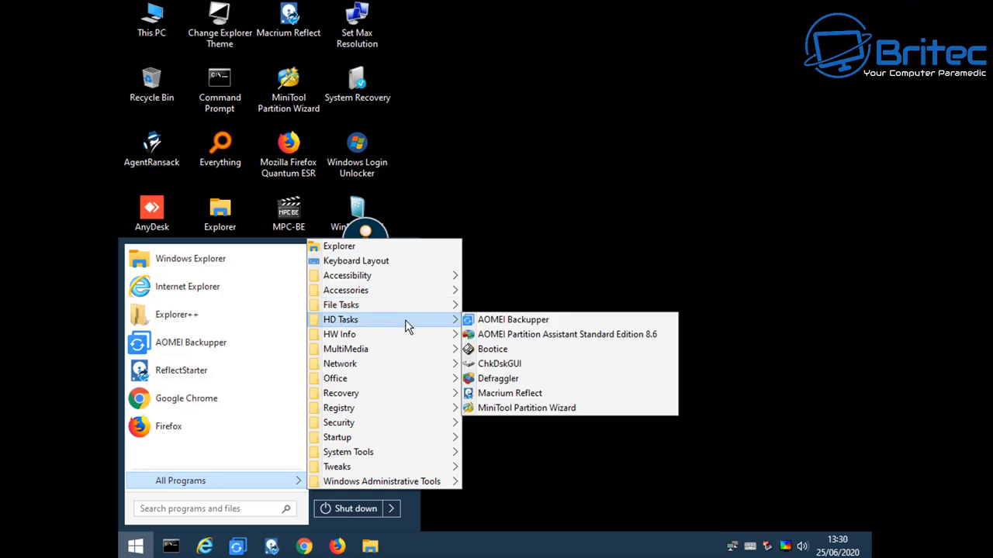
pyautogui.click(557, 341)
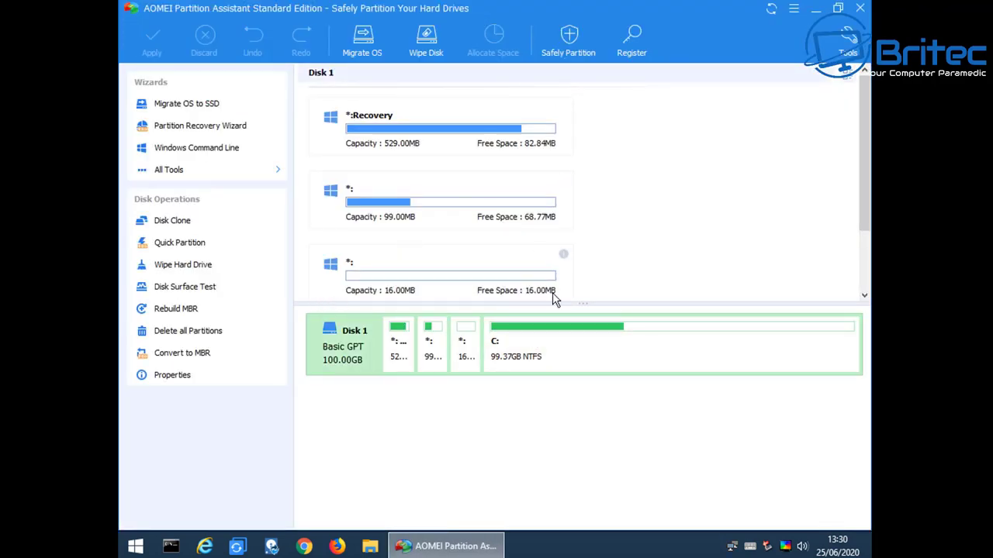
pyautogui.click(858, 11)
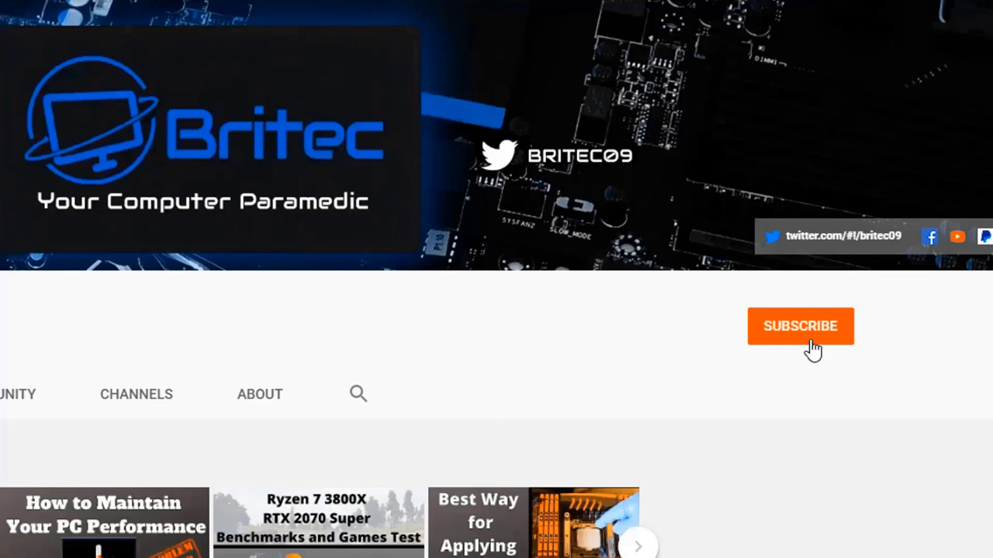
# Subscribe to the Britec channel on YouTube and set its notifications to All
pyautogui.click(810, 351)
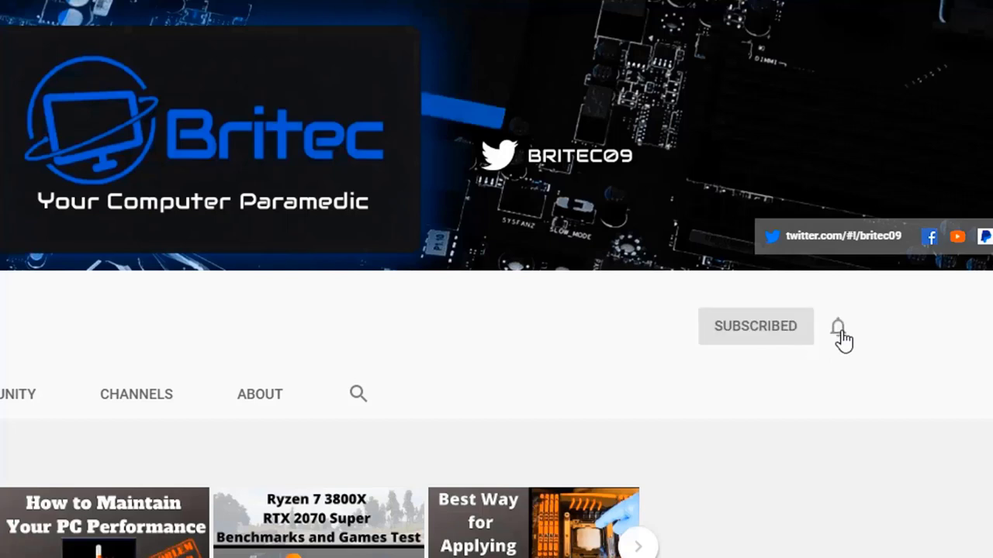
pyautogui.click(838, 329)
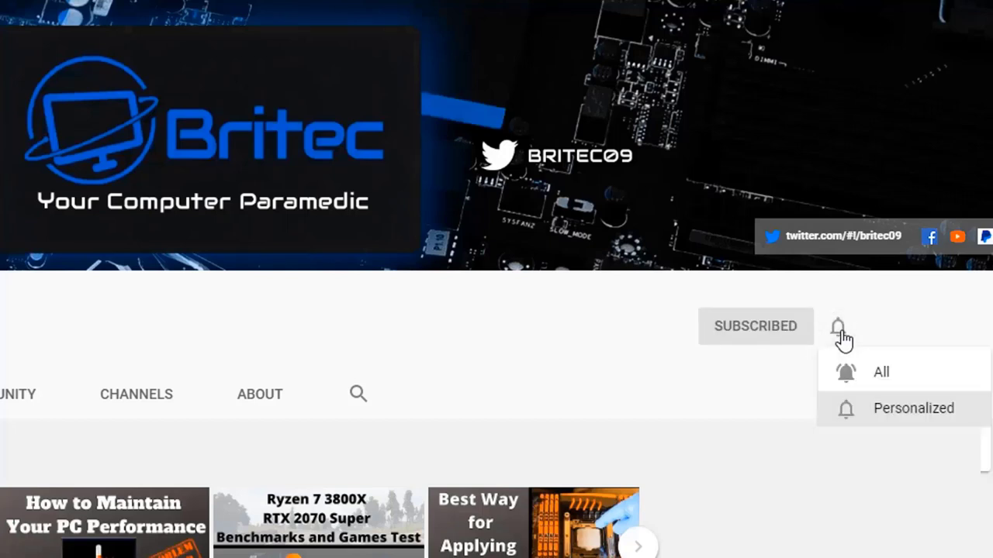
pyautogui.click(864, 379)
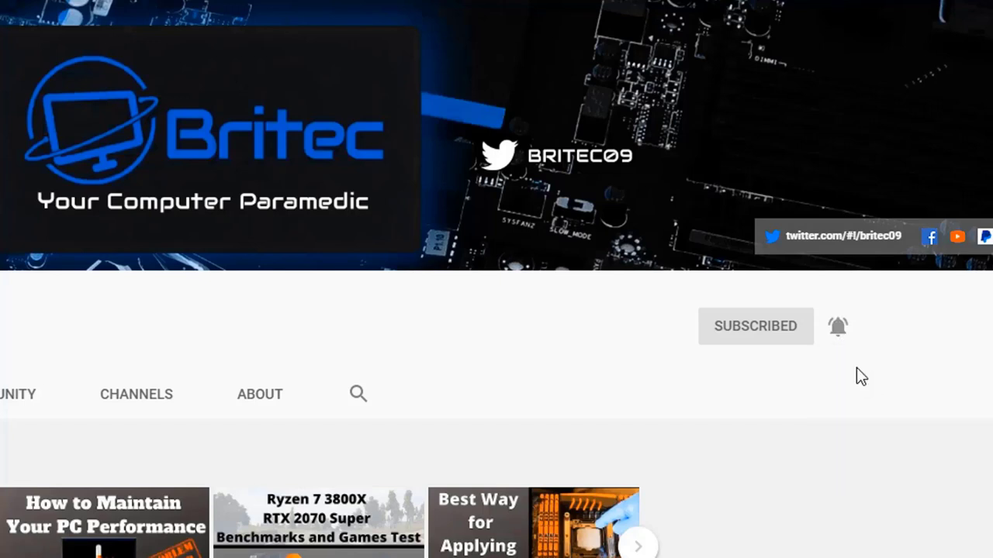